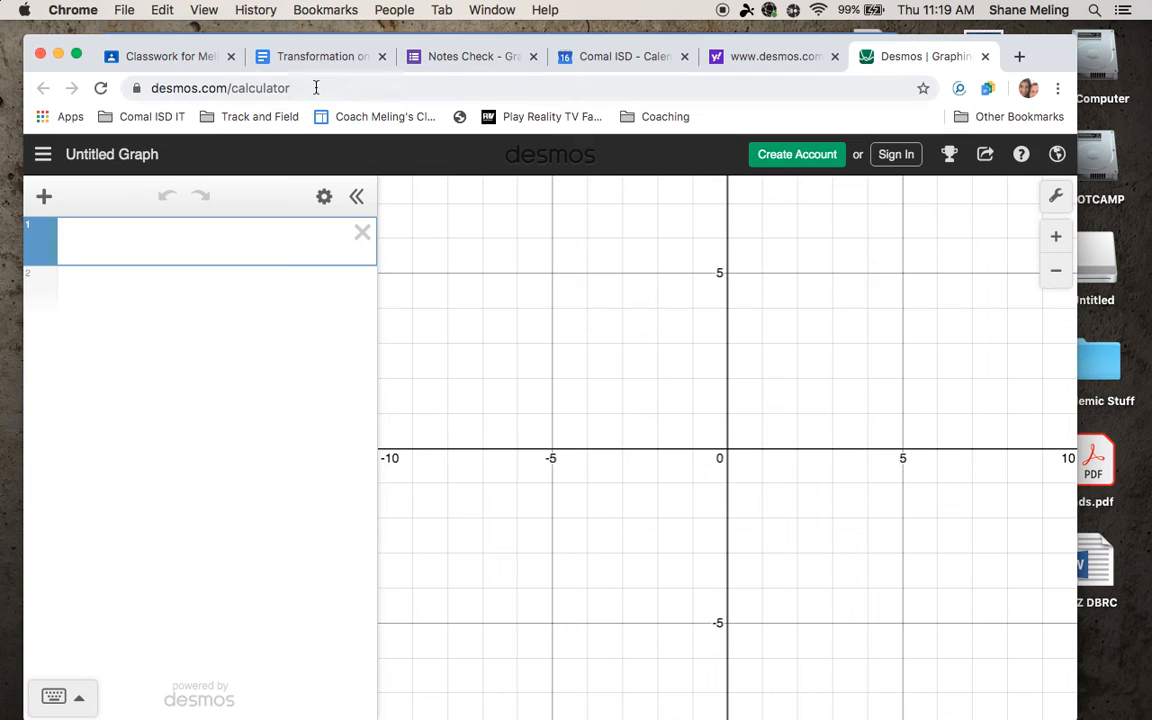
Switch from the graphing calculator to the Transformation on the Cube Root Parent Function document
click(182, 58)
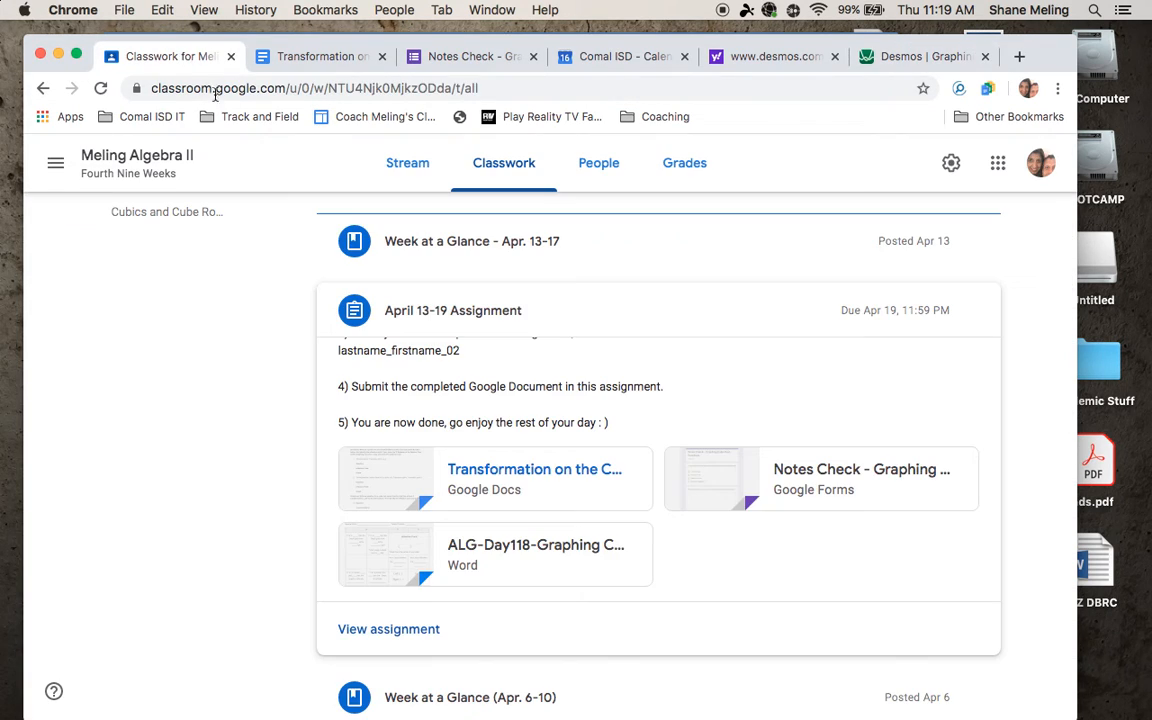
click(303, 56)
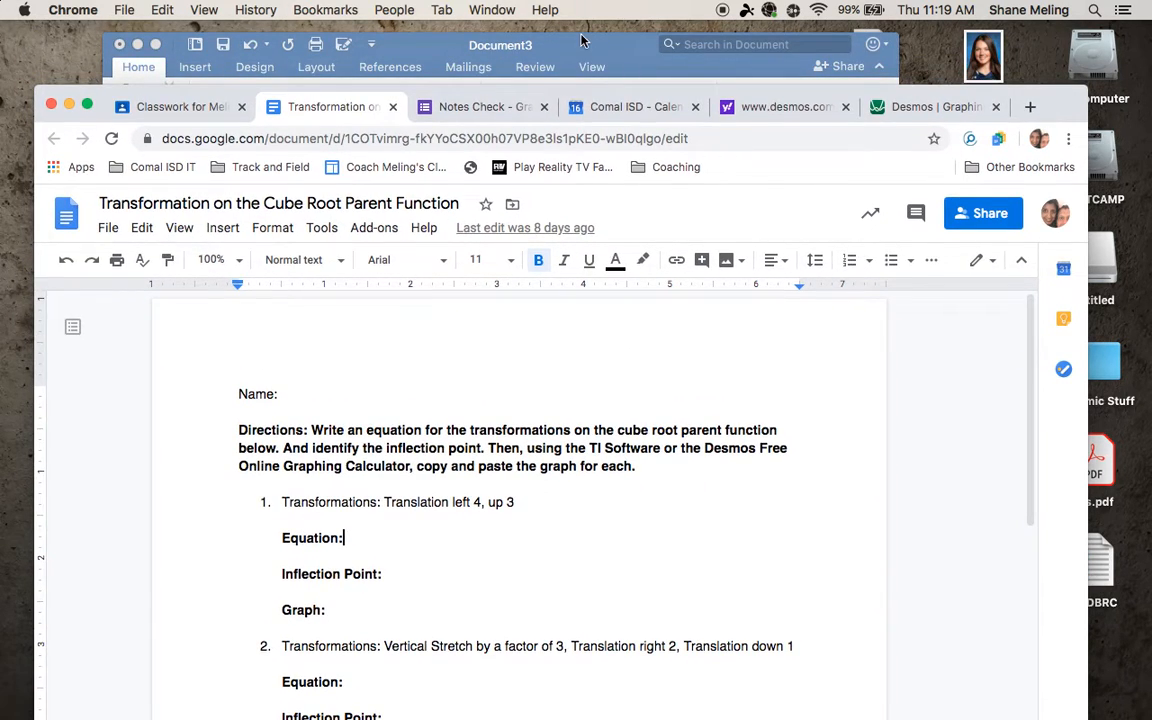
Switch to the blank Word document and insert an empty equation
click(548, 64)
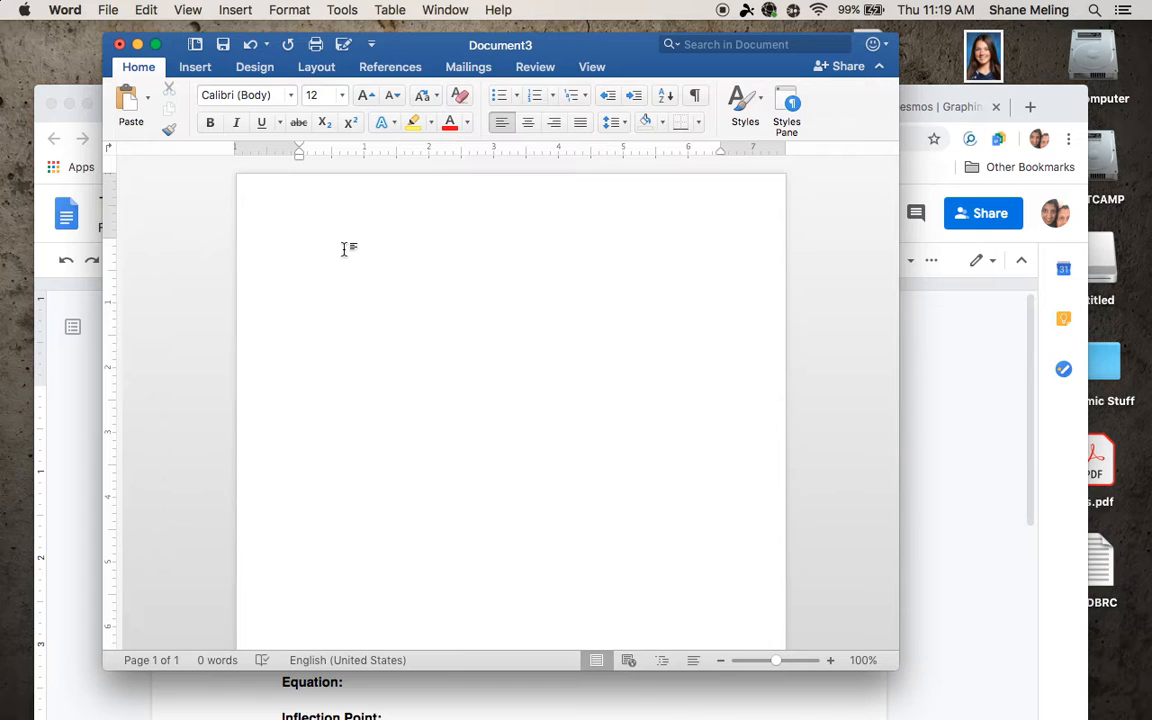
click(195, 68)
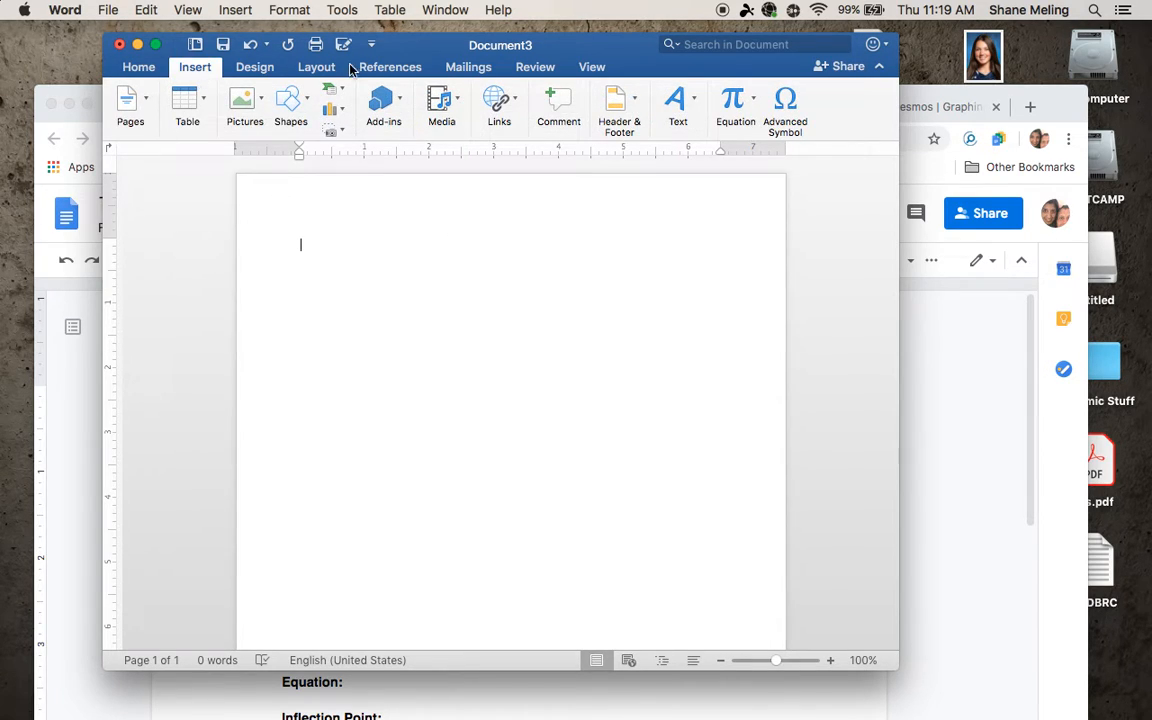
click(733, 100)
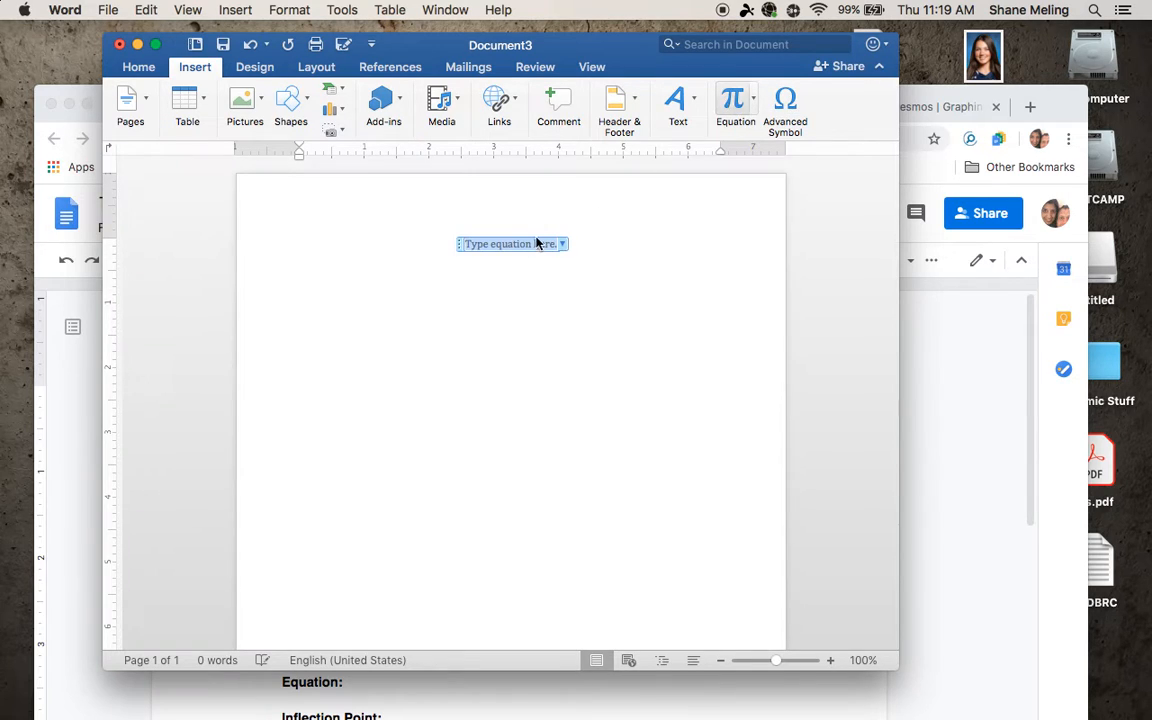
click(493, 246)
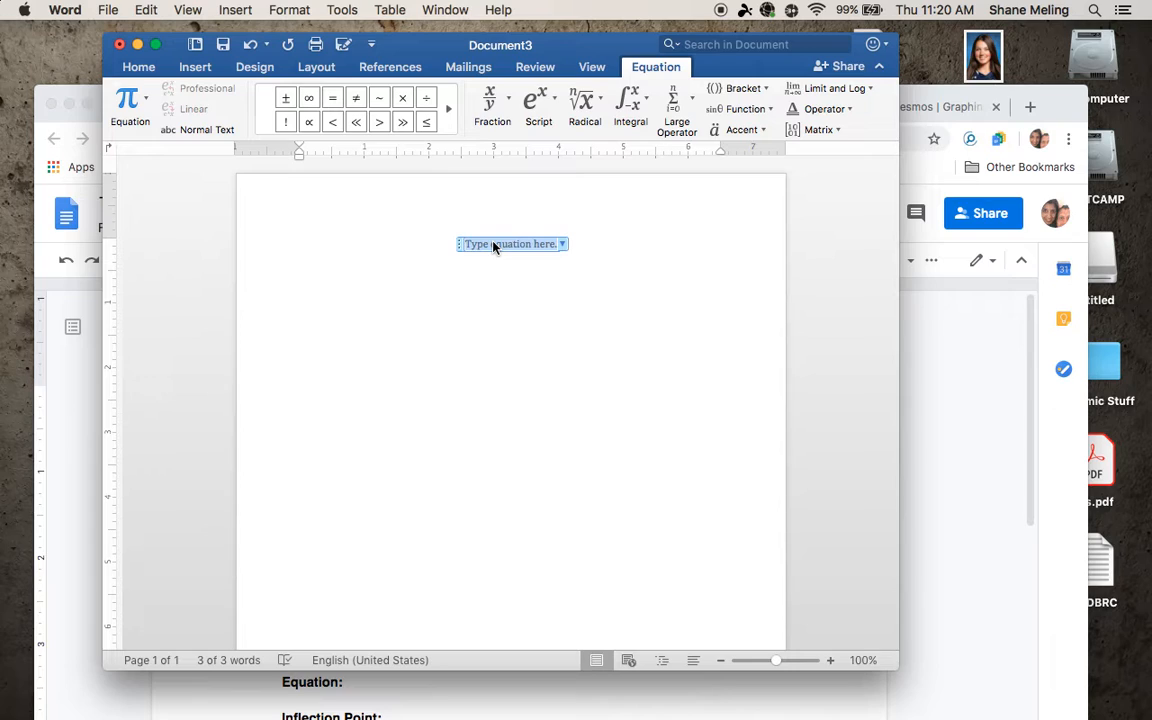
Enter the equation y = ∛(x + 4) + 3, using a cube root radical for the x + 4 term
text(y )
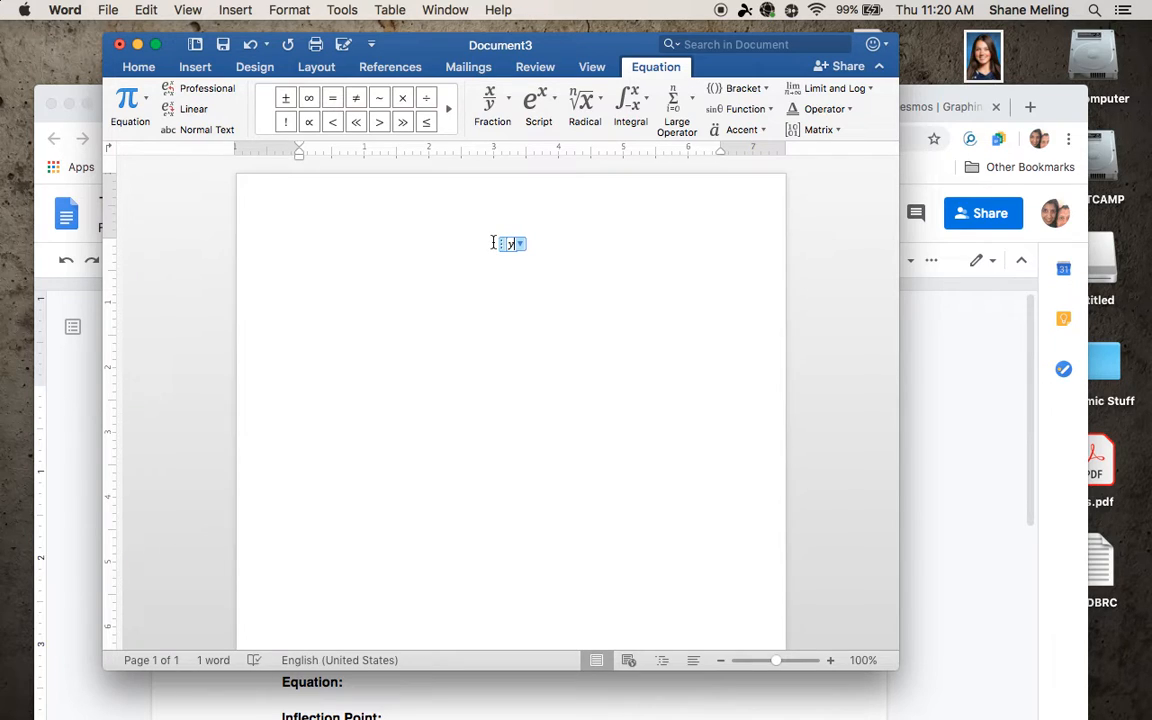
text(=)
mouse_move(575, 45)
mouse_down()
mouse_move(885, 105)
mouse_move(976, 92)
mouse_move(1035, 226)
mouse_move(1022, 80)
mouse_move(584, 62)
mouse_up()
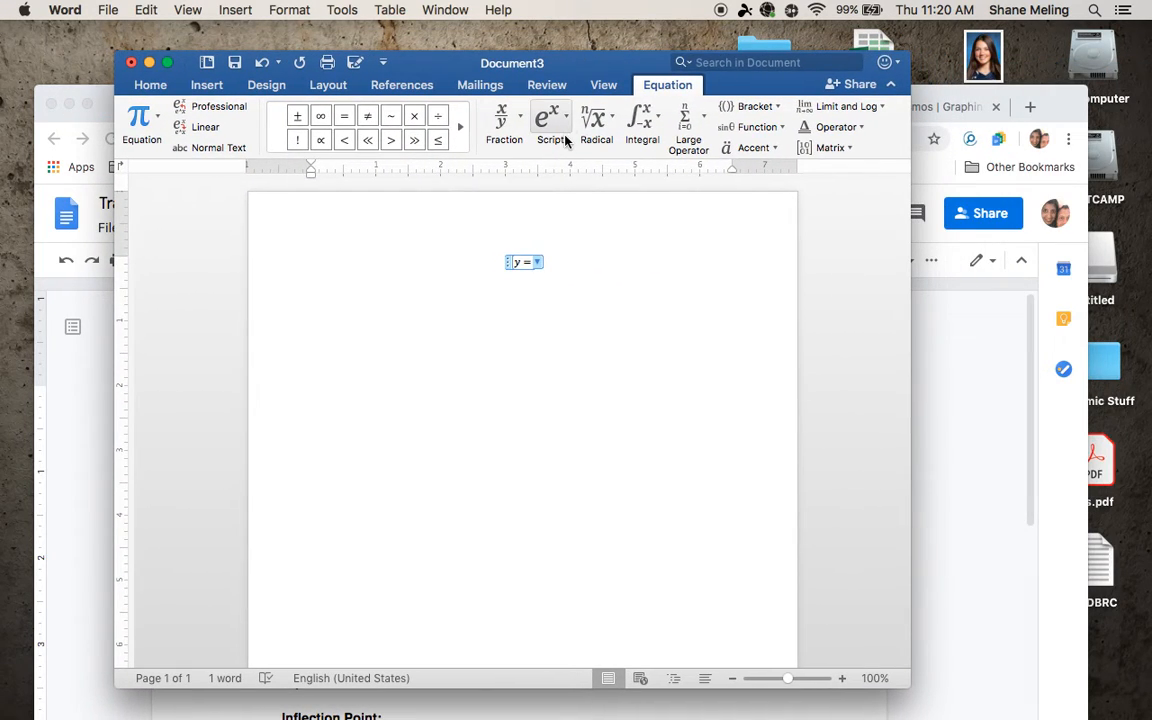
click(614, 120)
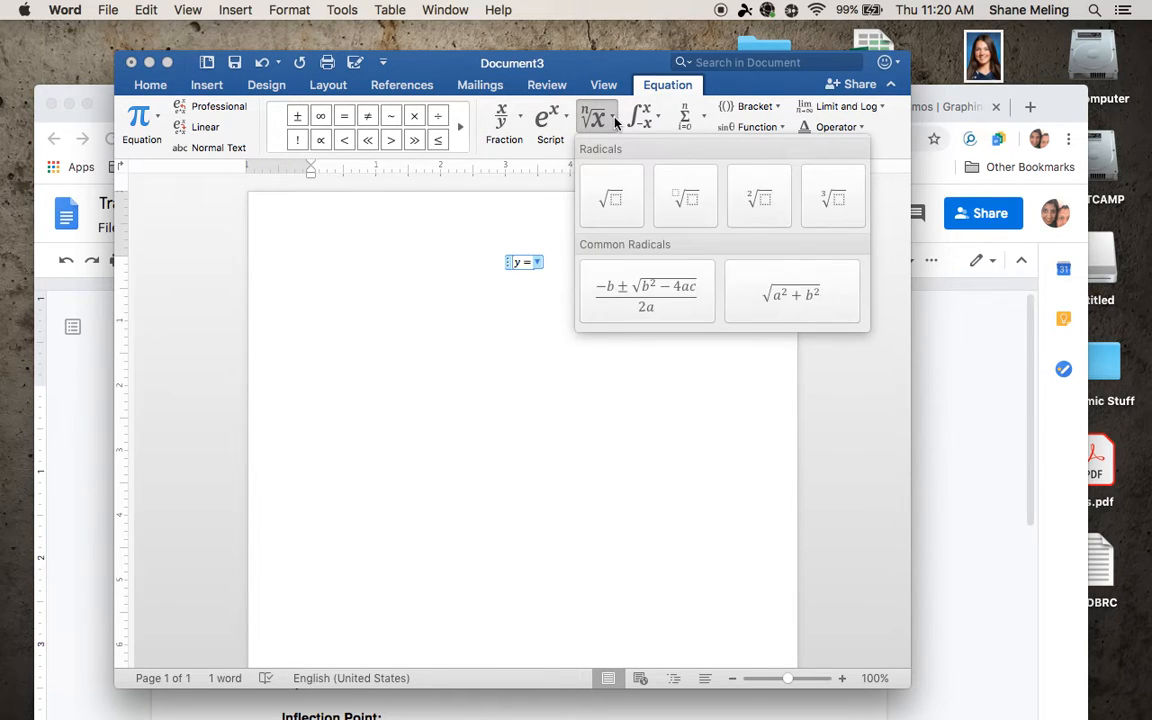
click(836, 200)
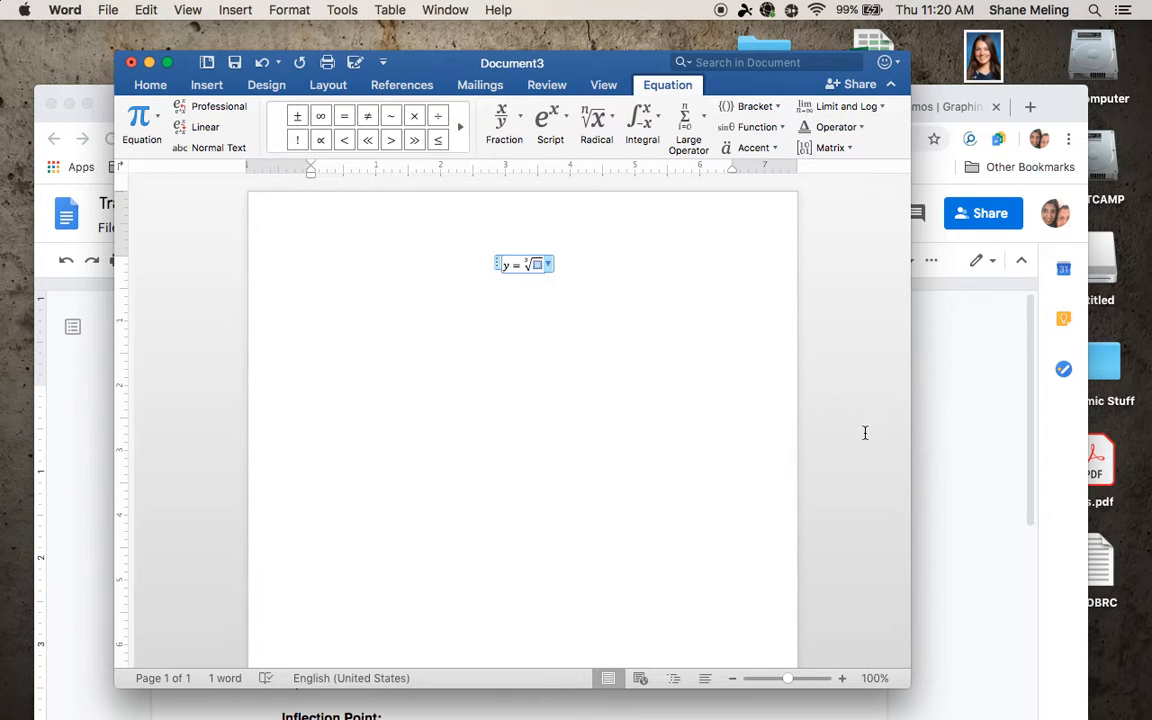
text(x+4)
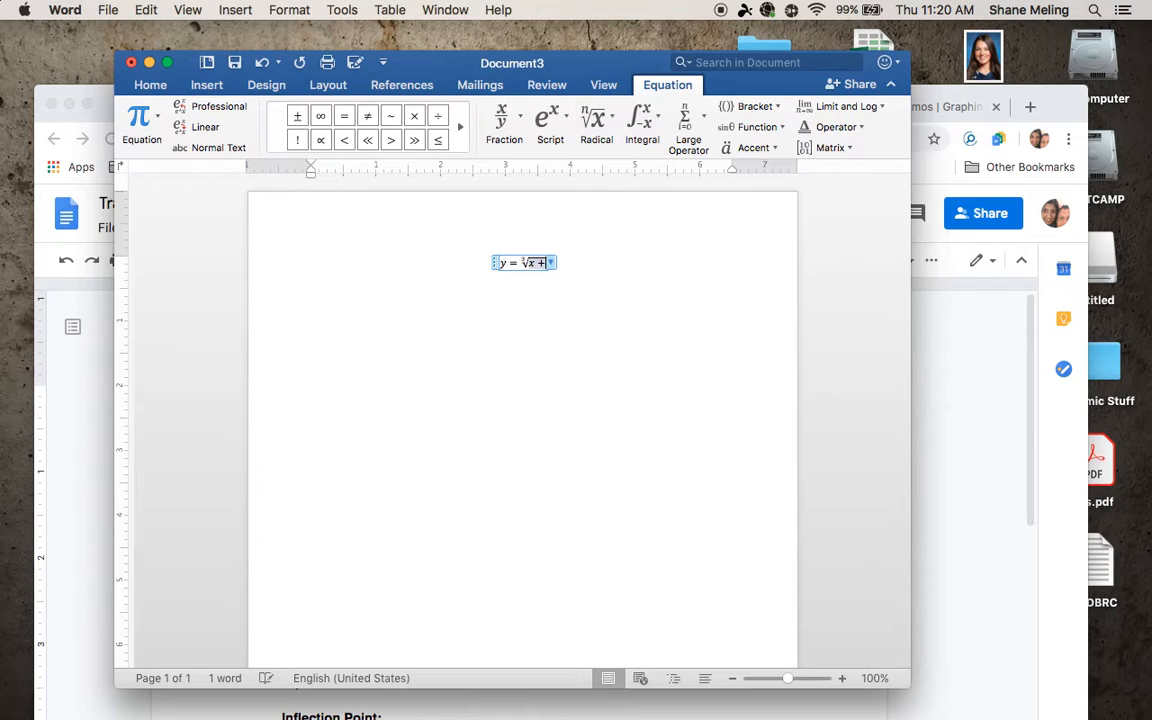
key(Right)
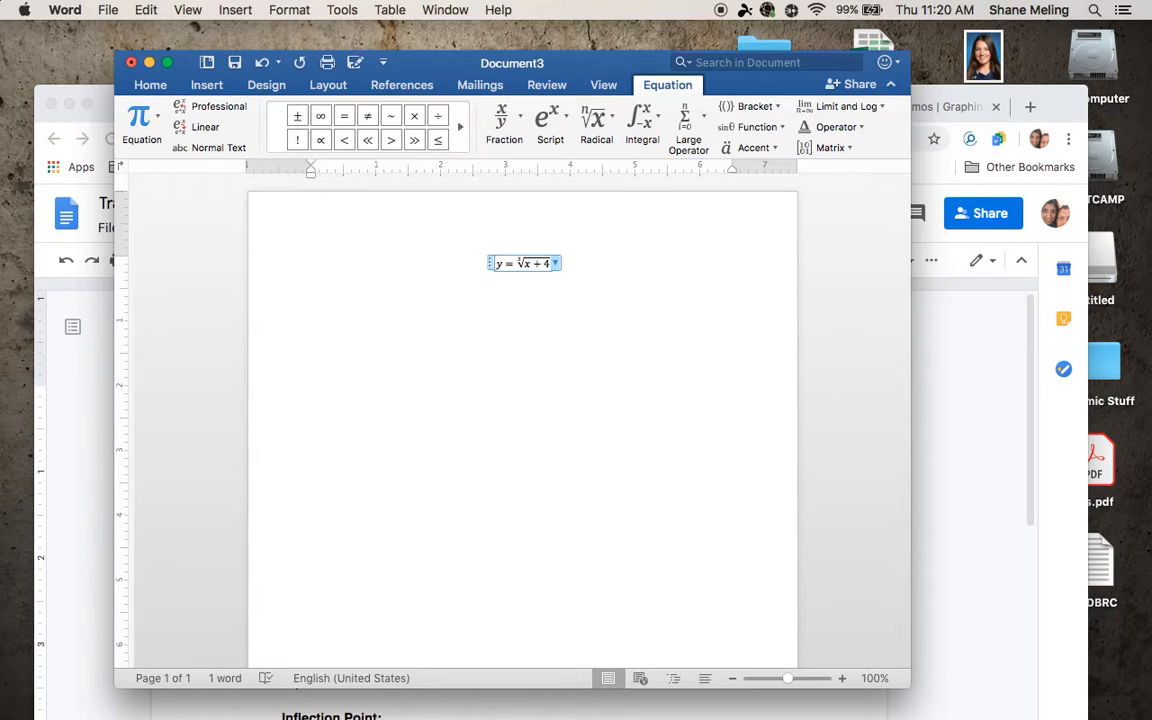
text(+3)
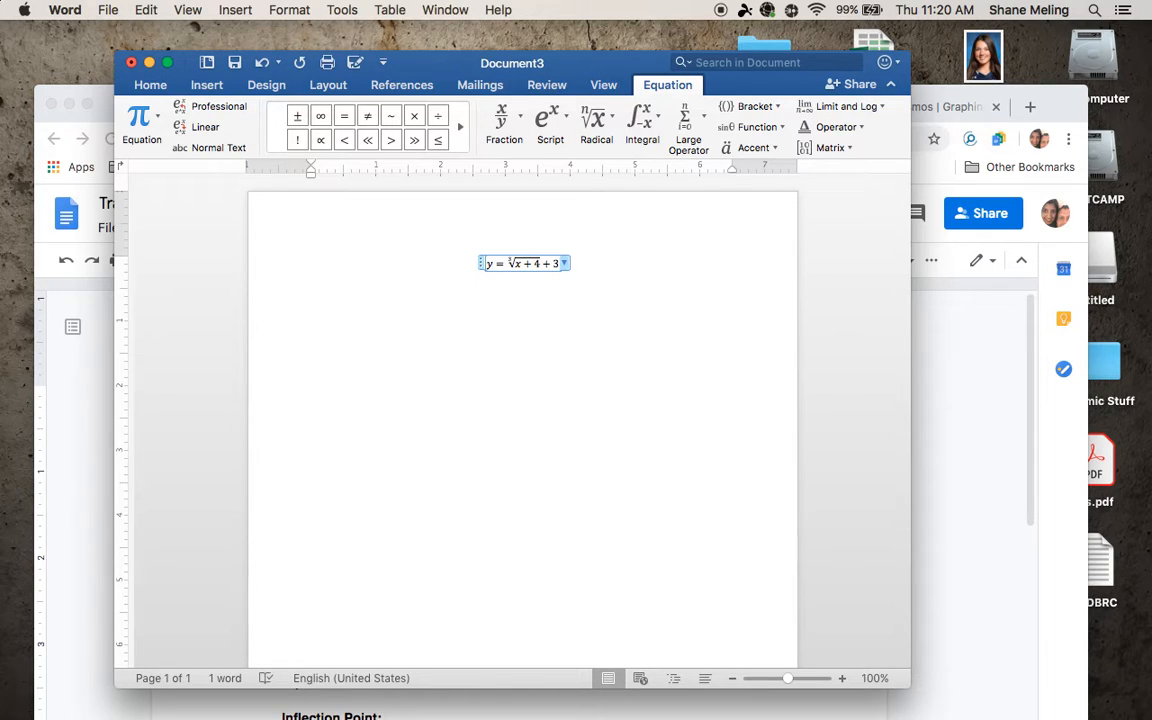
Copy the whole equation and paste it after the "Equation:" label of problem 1 in the Google Docs worksheet
key(shift+Left)
key(shift+Left)
key(shift+Left)
key(shift+Left)
key(shift+Left)
key(shift+Left)
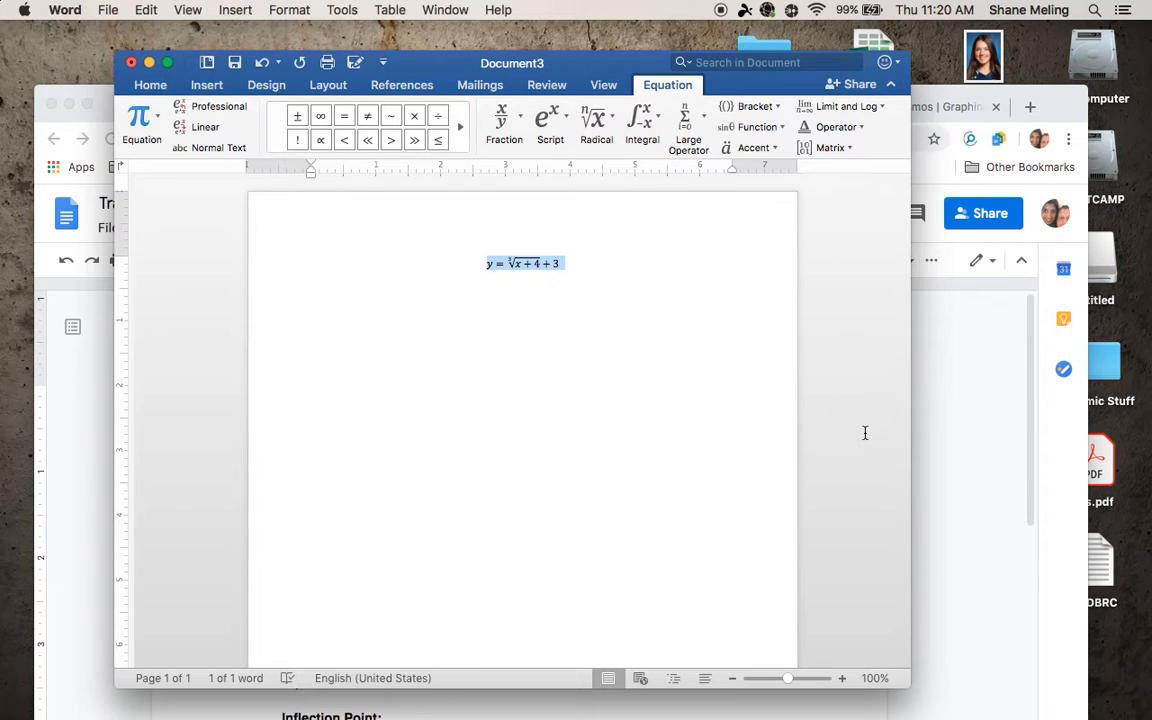
key(super+c)
click(78, 330)
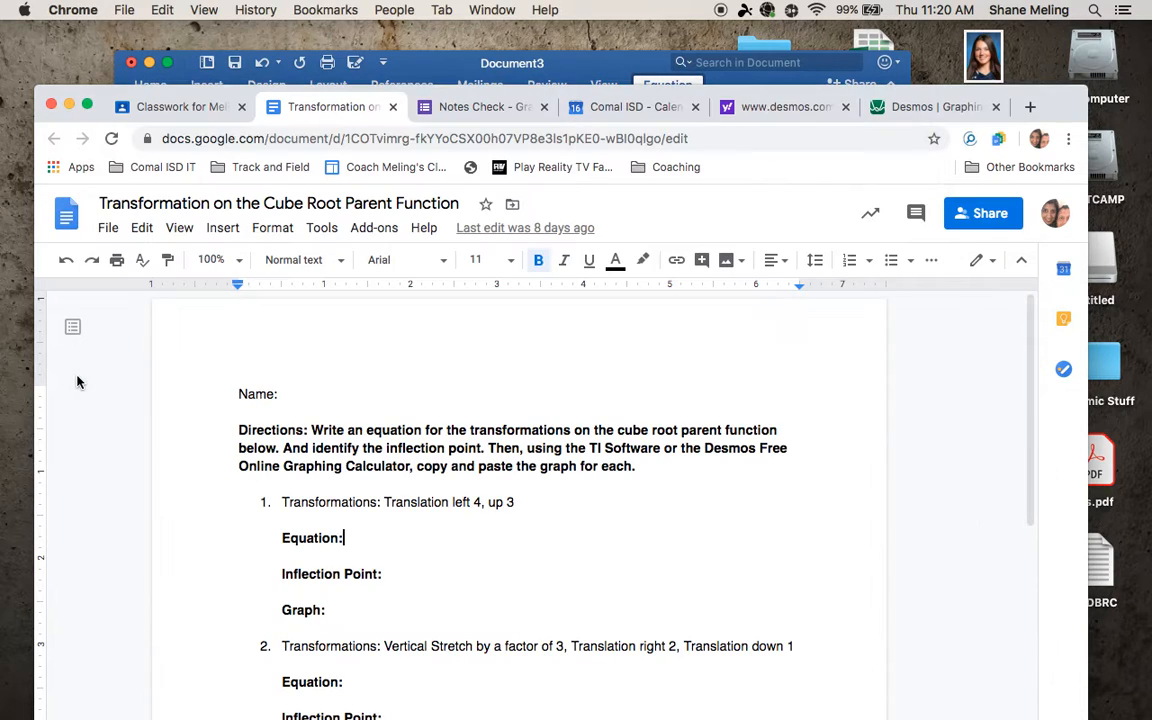
click(365, 532)
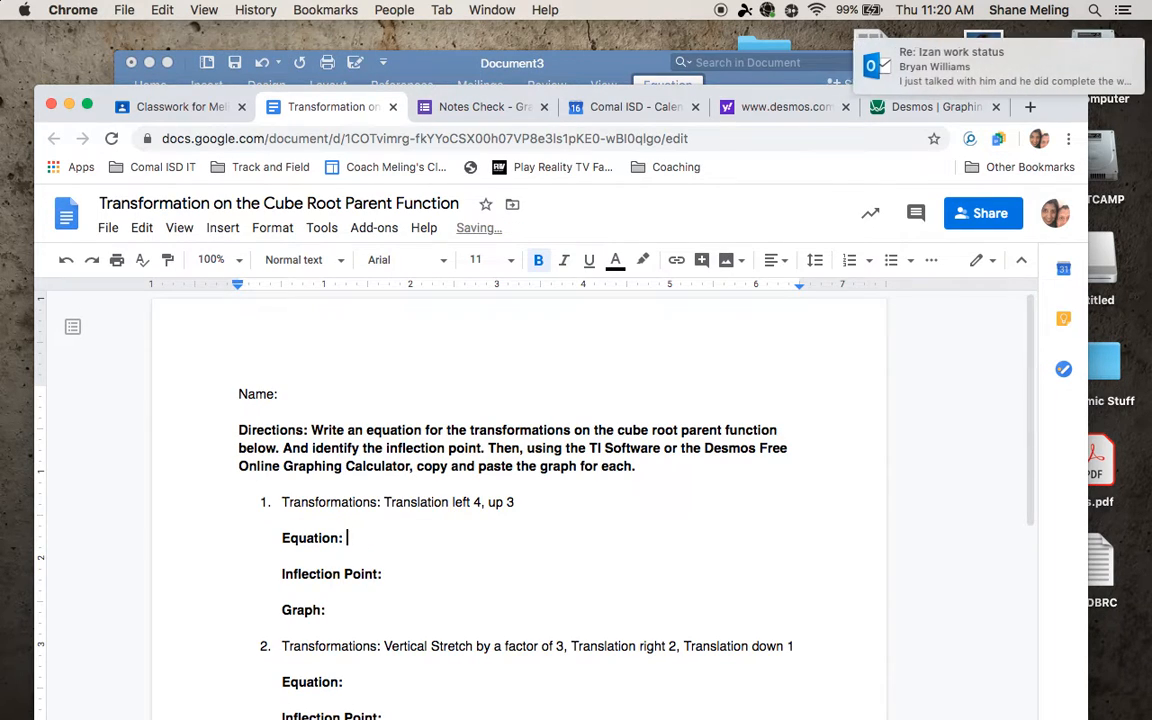
key(super+v)
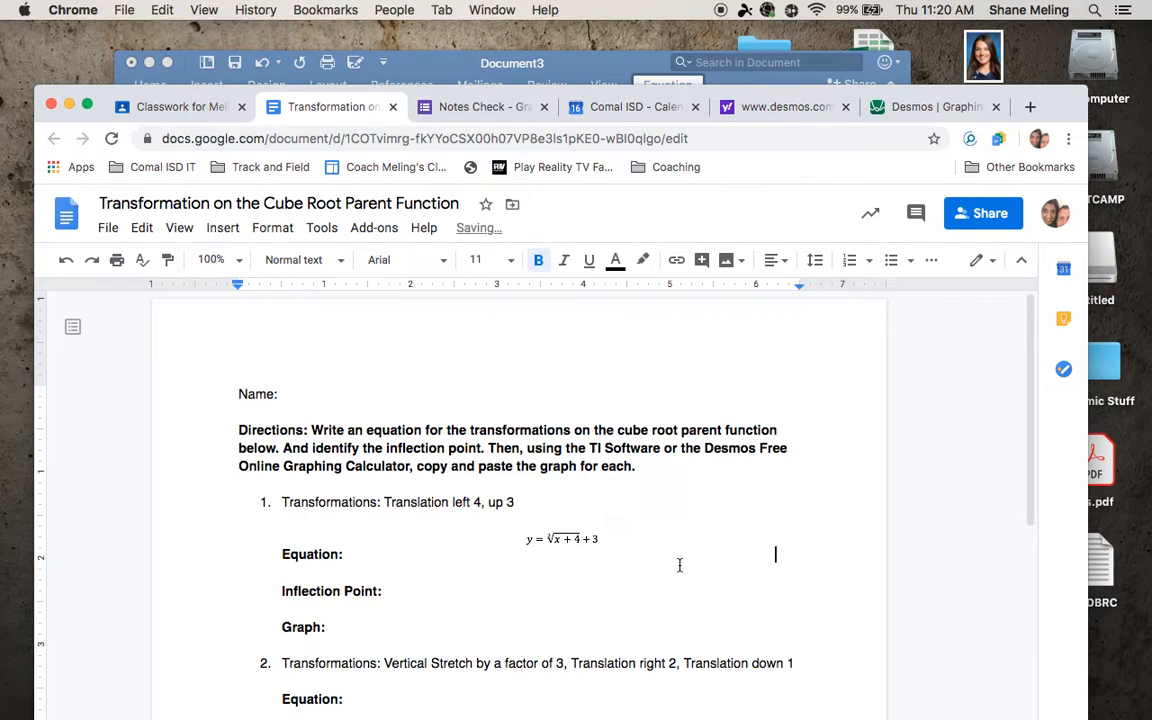
Narrow the pasted equation image in problem 1, stretch it back across the line, and place the cursor after "Inflection Point:"
click(517, 540)
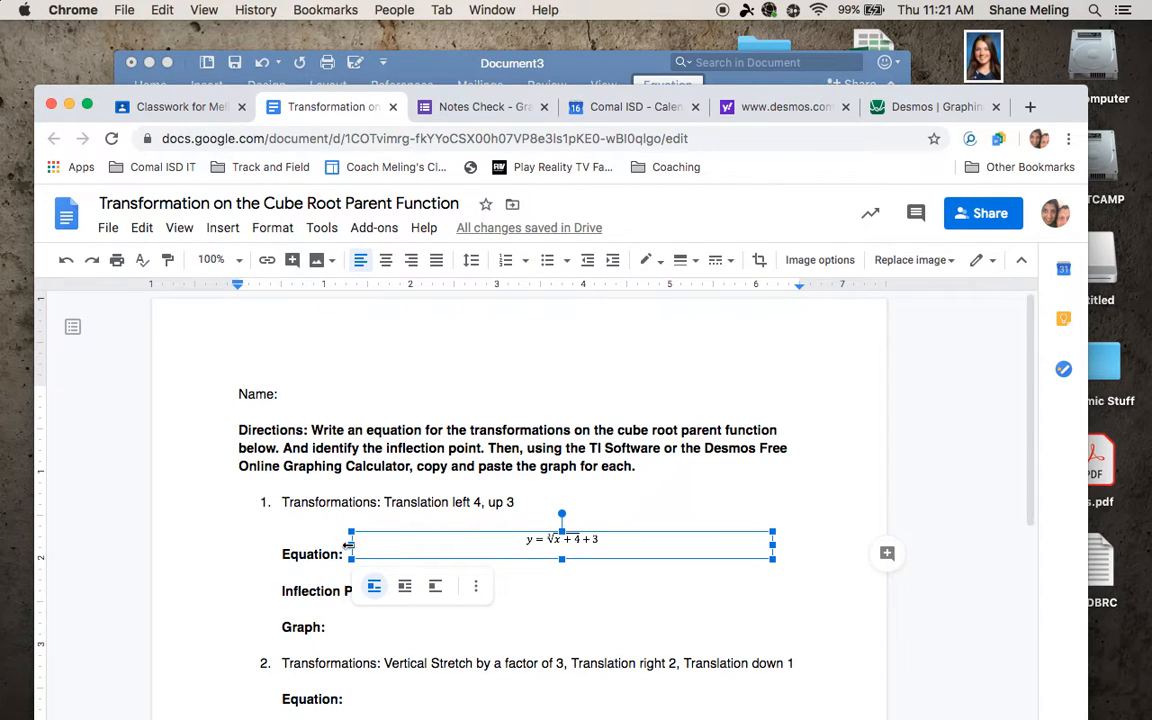
drag(354, 545, 522, 542)
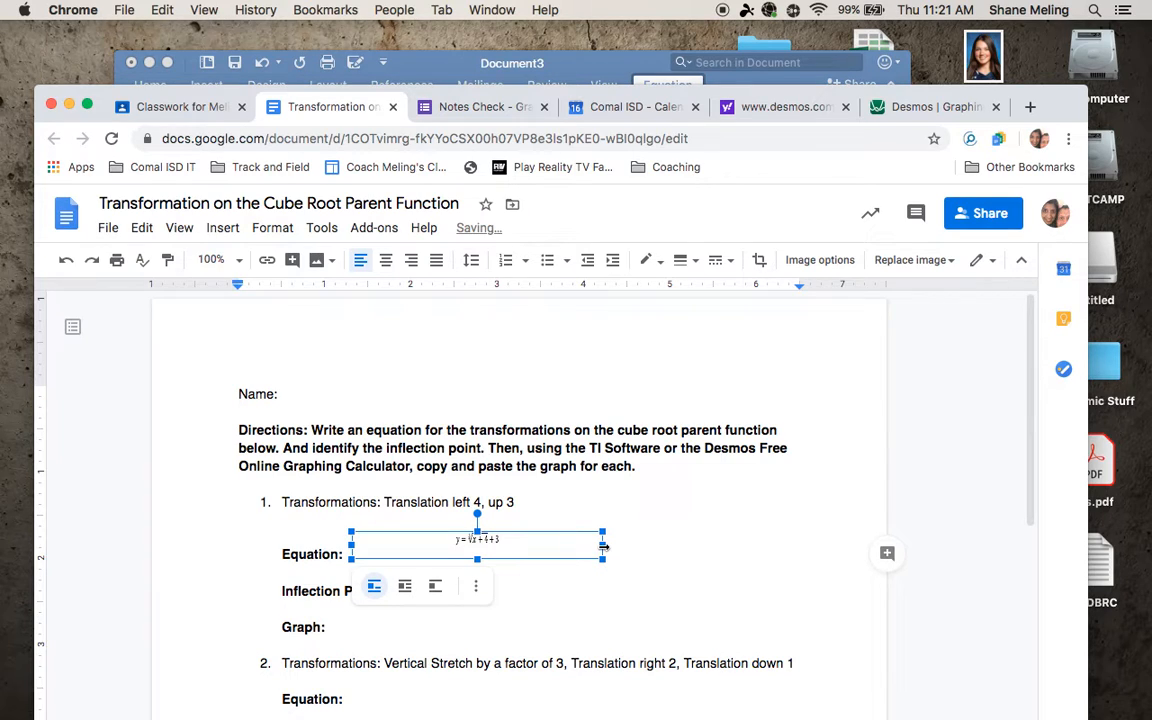
drag(603, 546, 782, 546)
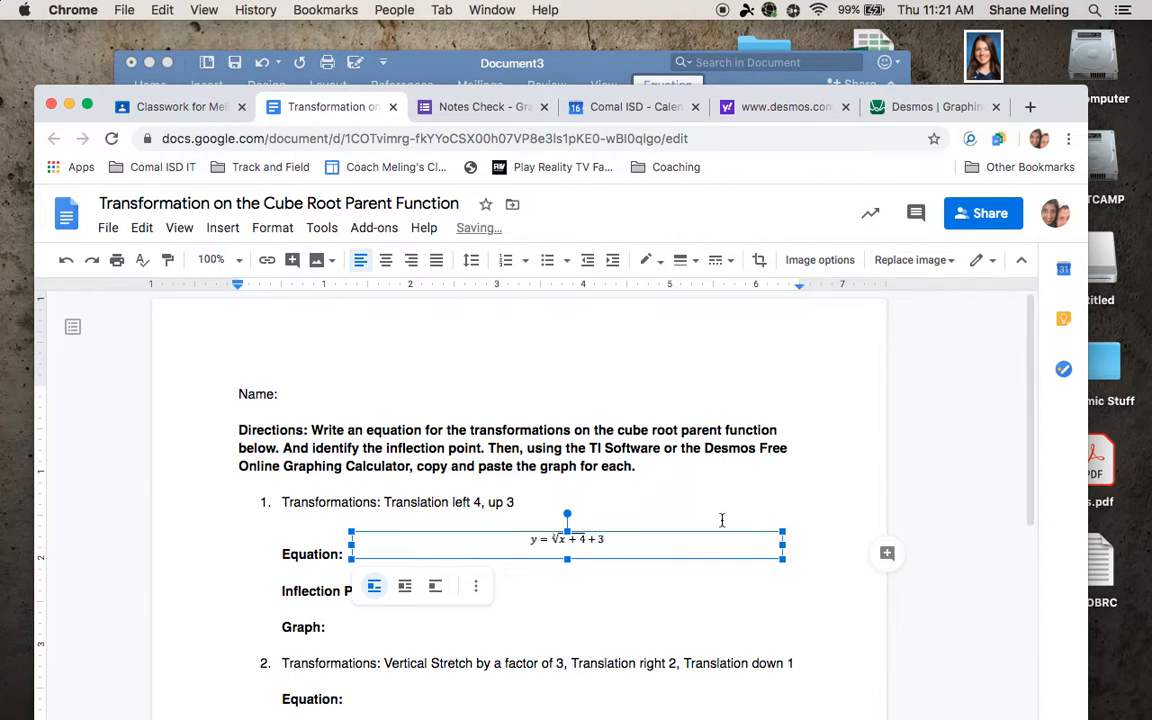
click(713, 505)
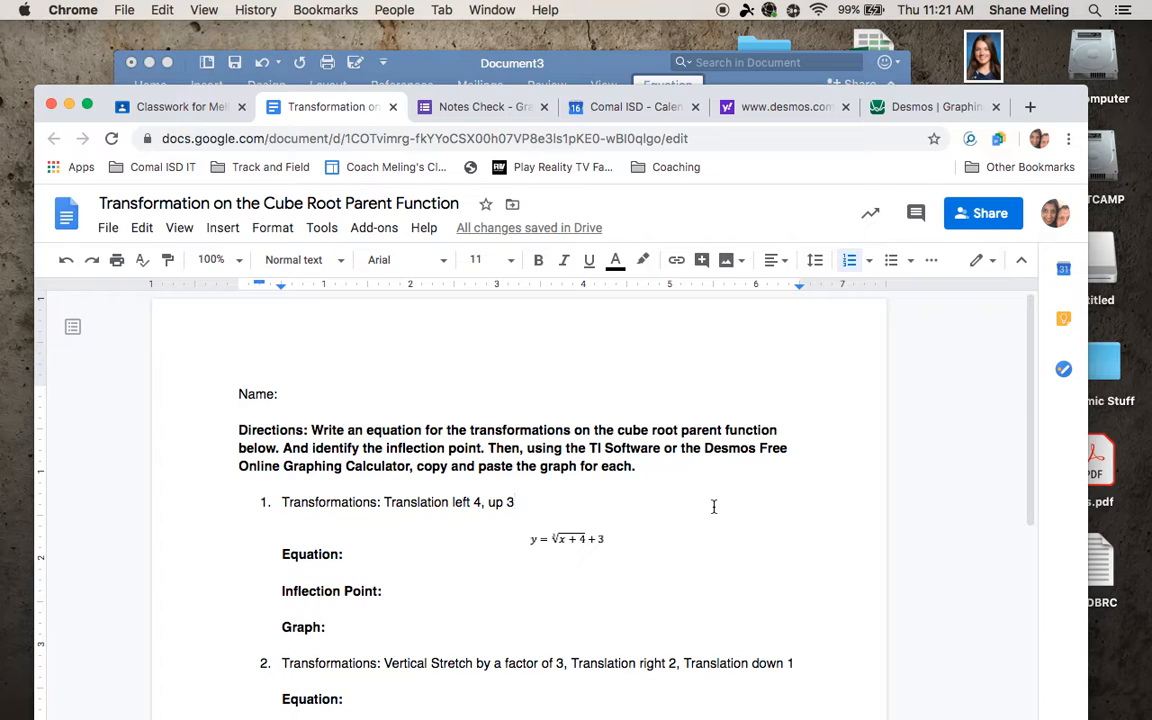
click(563, 542)
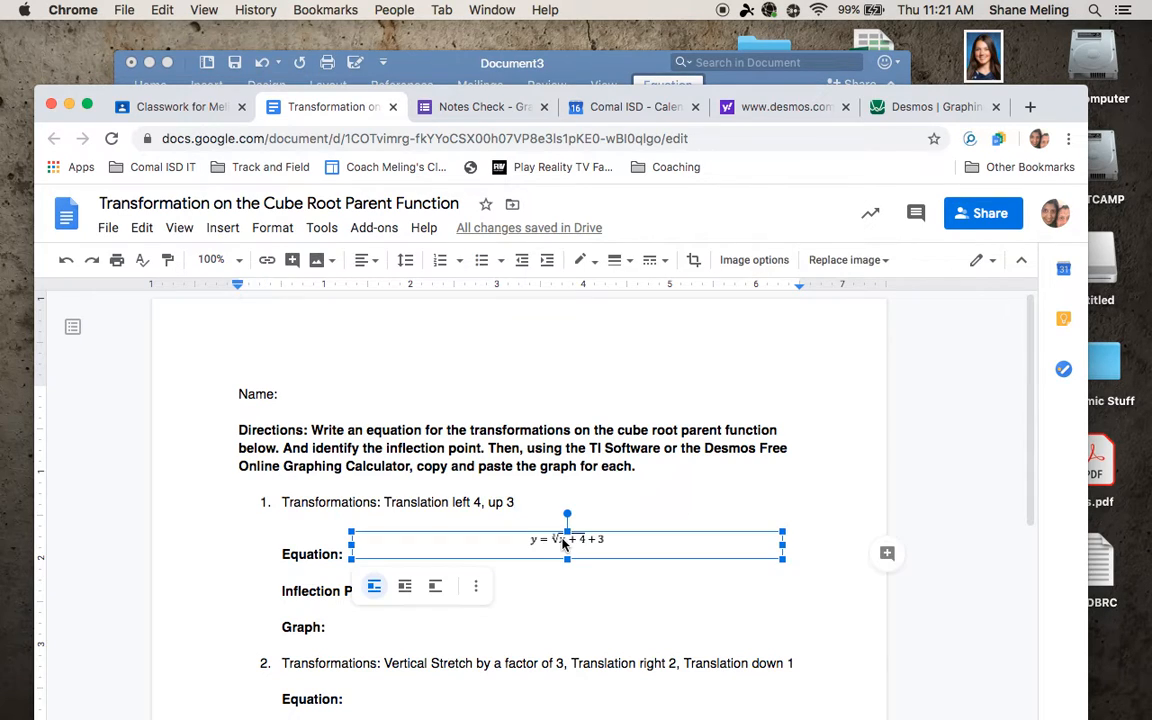
click(614, 586)
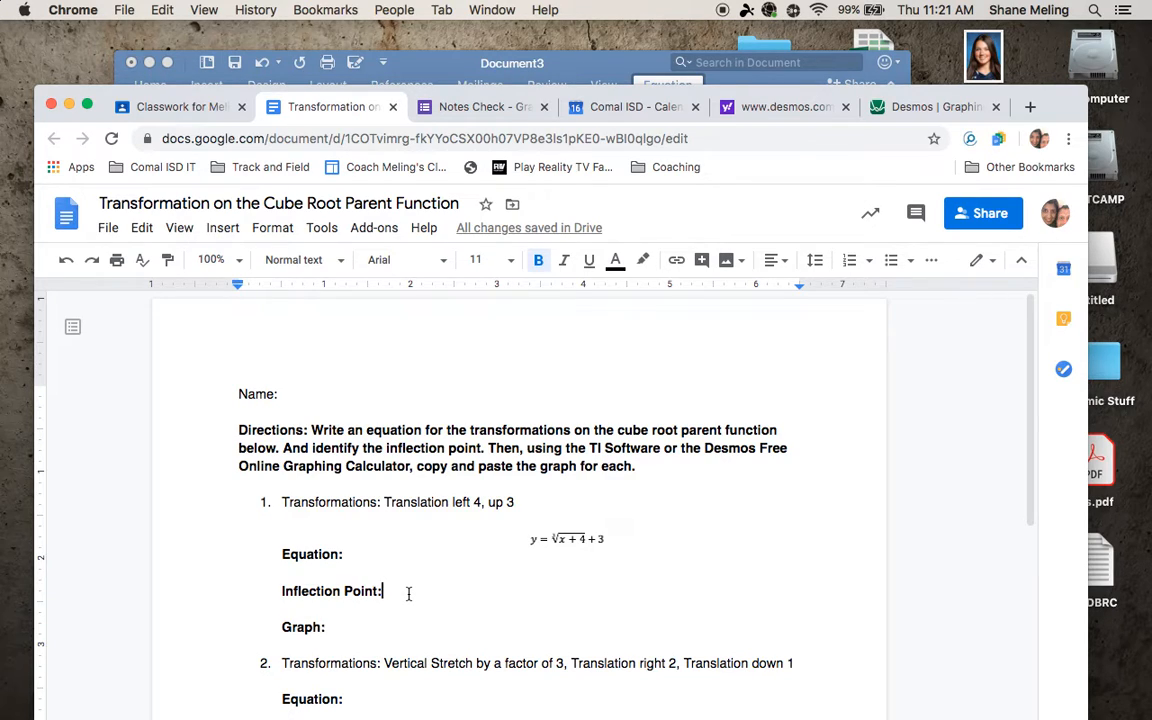
Switch to the Desmos graphing calculator, make the first expression line active and show the on-screen math keypad
click(914, 110)
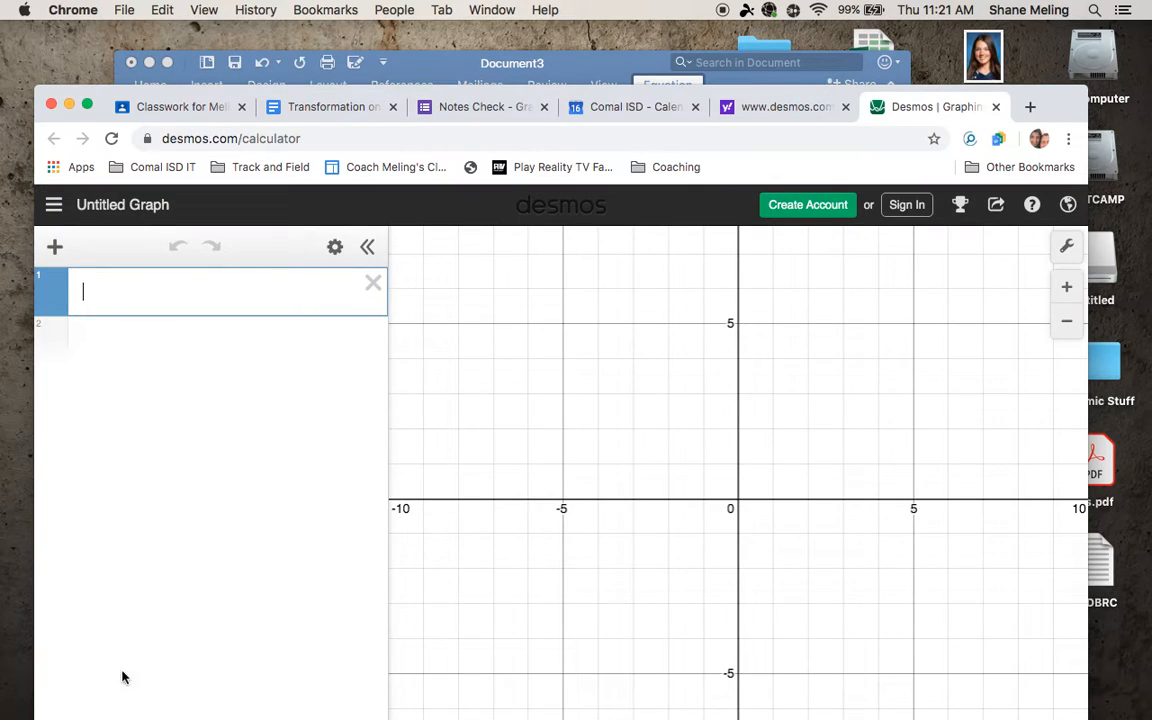
click(182, 340)
click(220, 288)
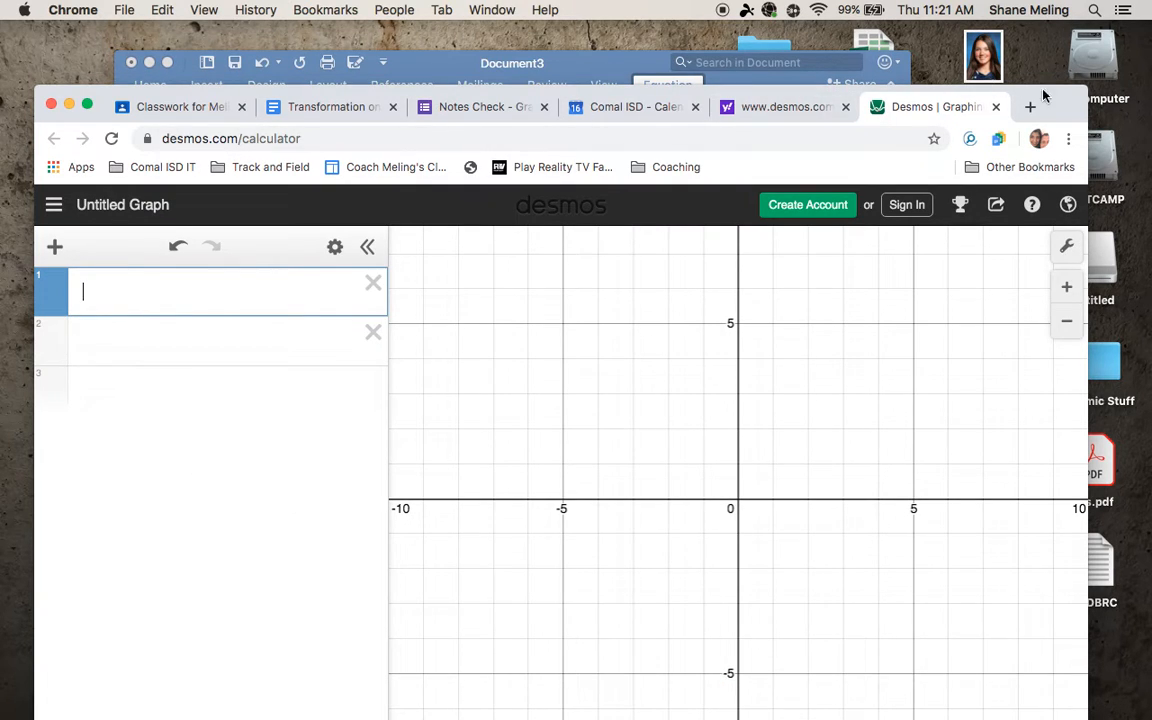
drag(956, 93, 960, 29)
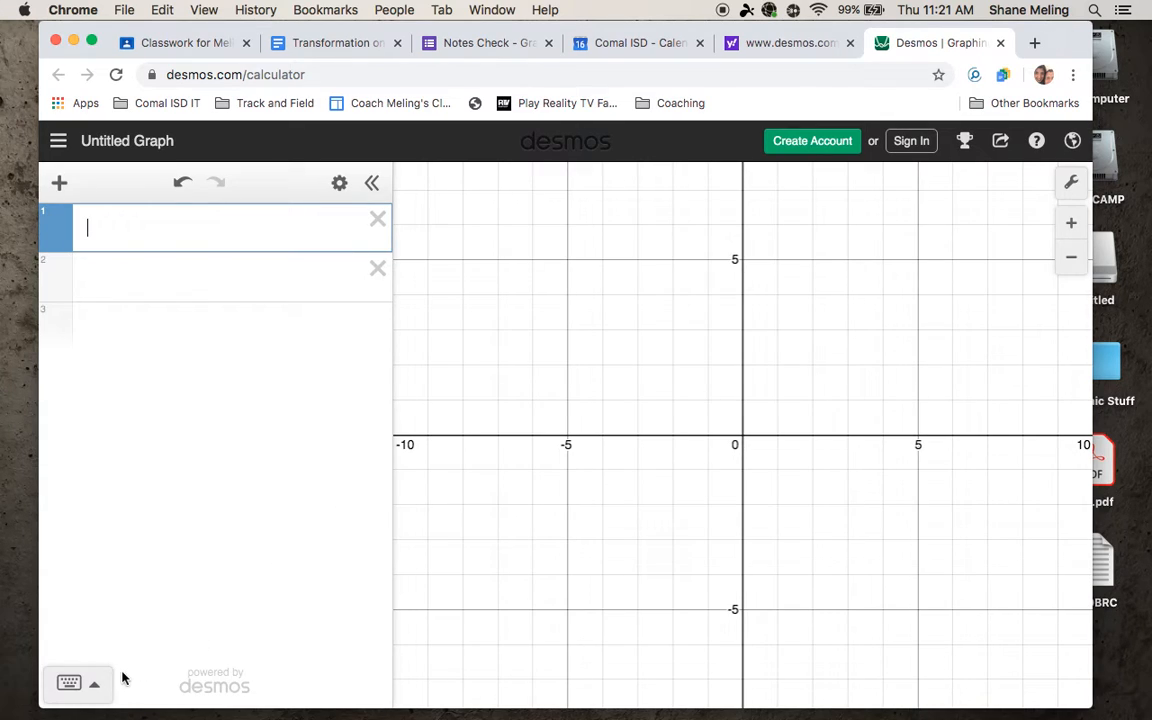
click(84, 684)
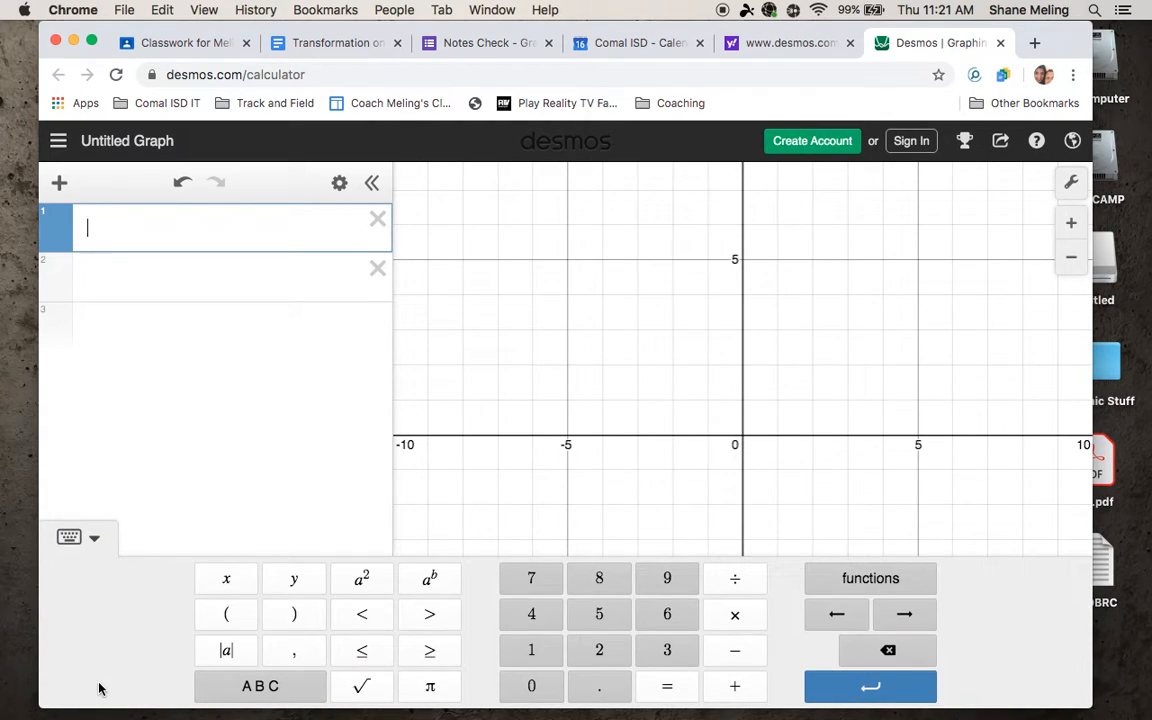
Graph y = ∛(x + 3) + 4 in the first expression line, building the cube root with the nth-root function
text(y=)
click(876, 589)
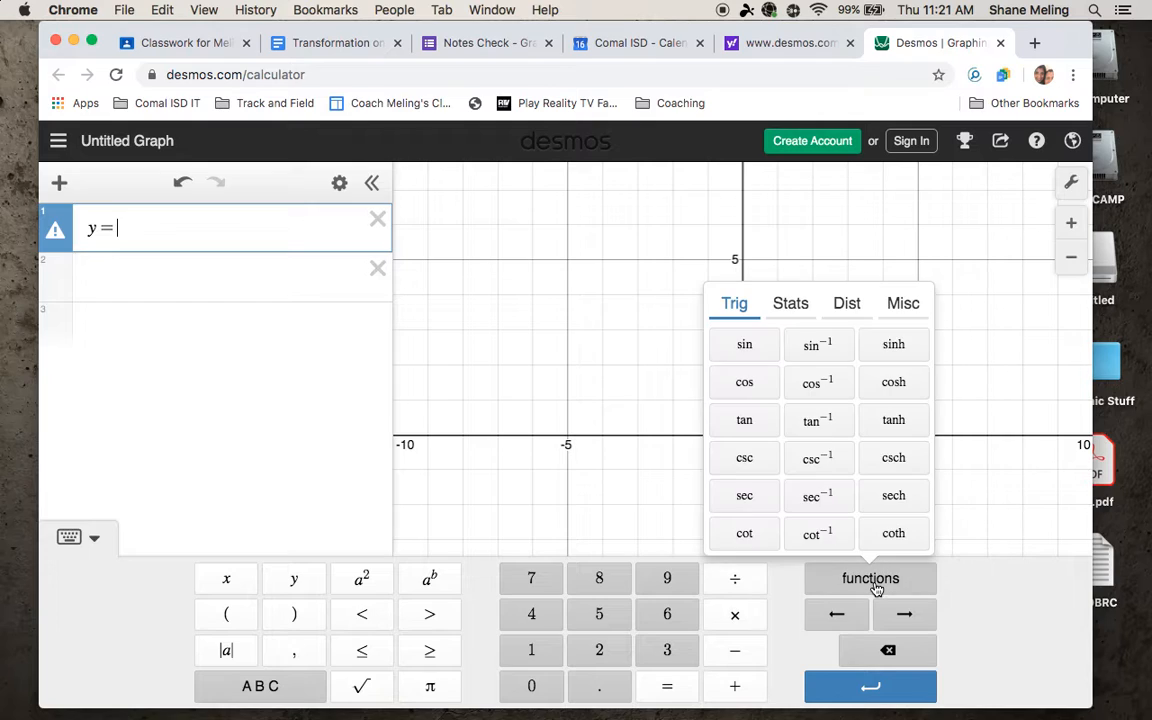
click(904, 306)
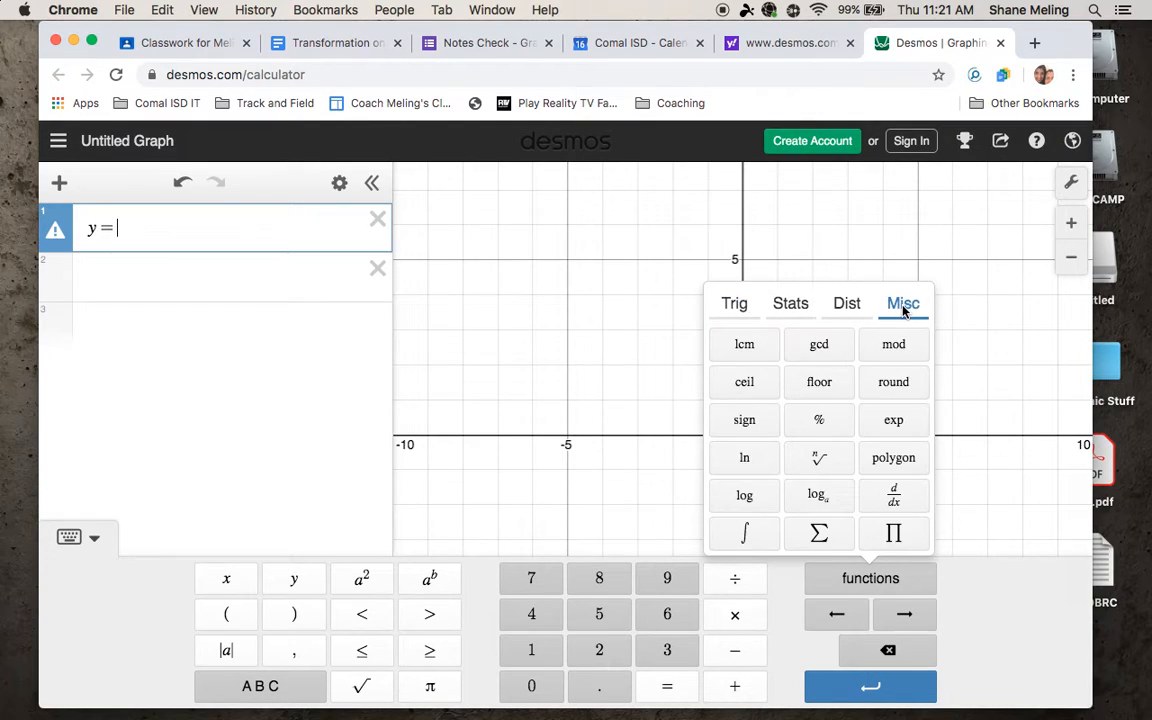
click(822, 458)
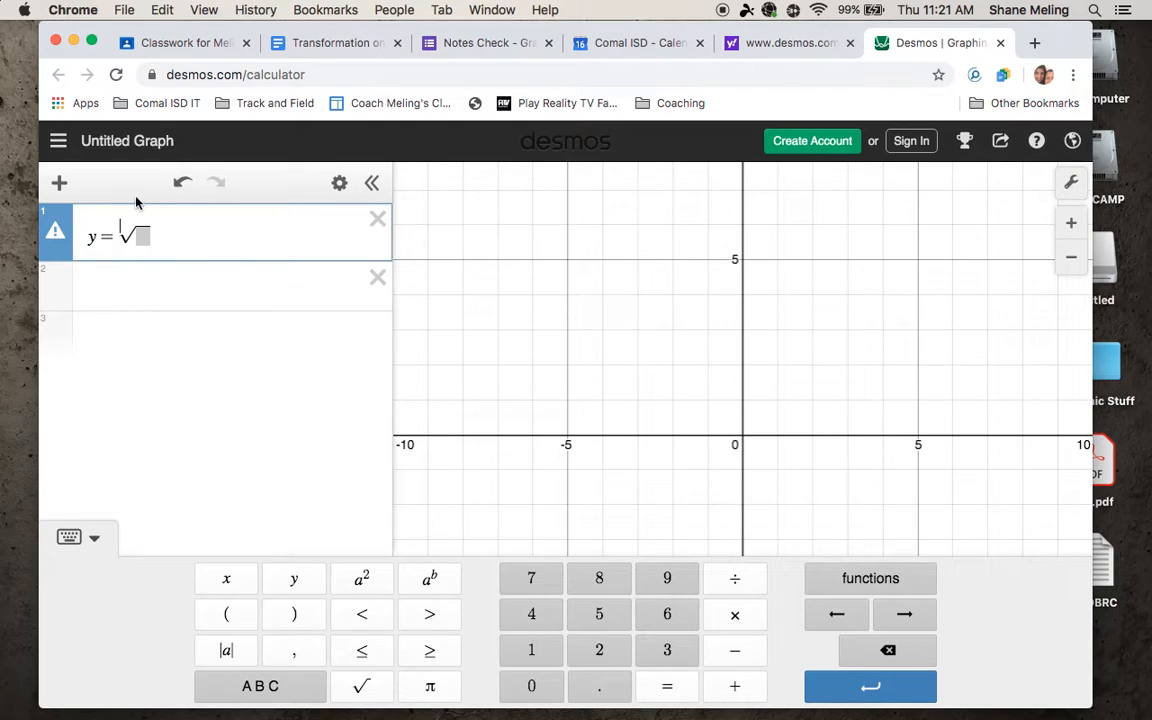
text(3)
click(139, 236)
text(x+3)
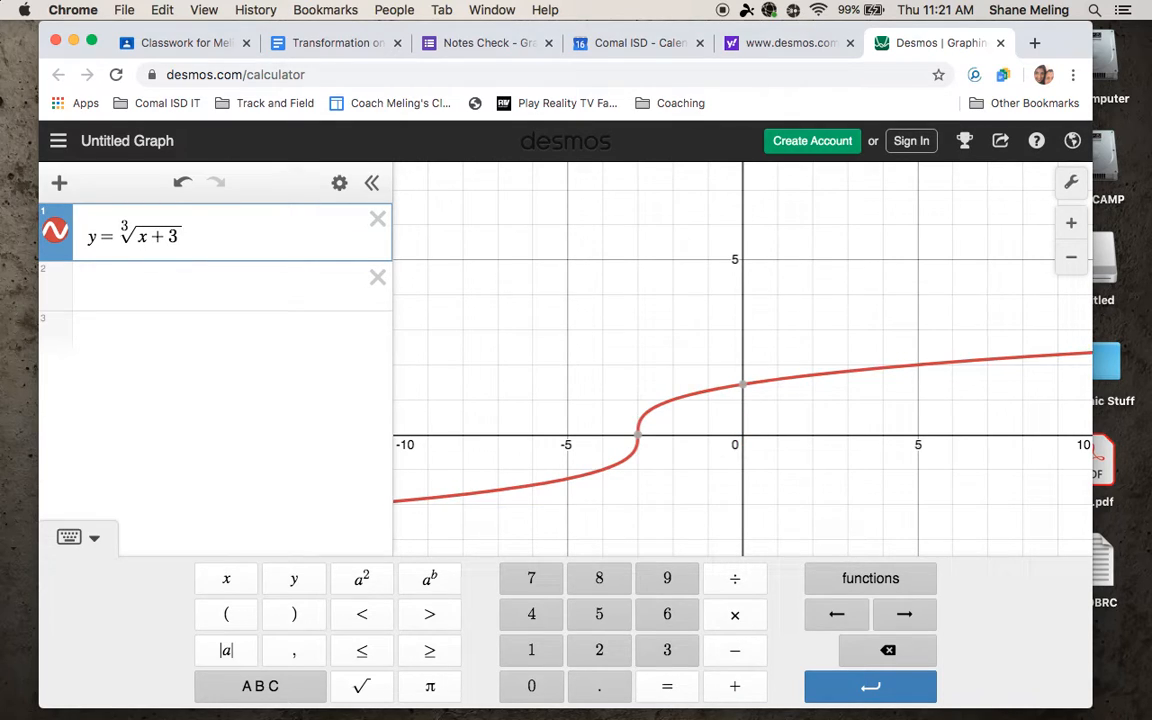
key(Right)
text(+4)
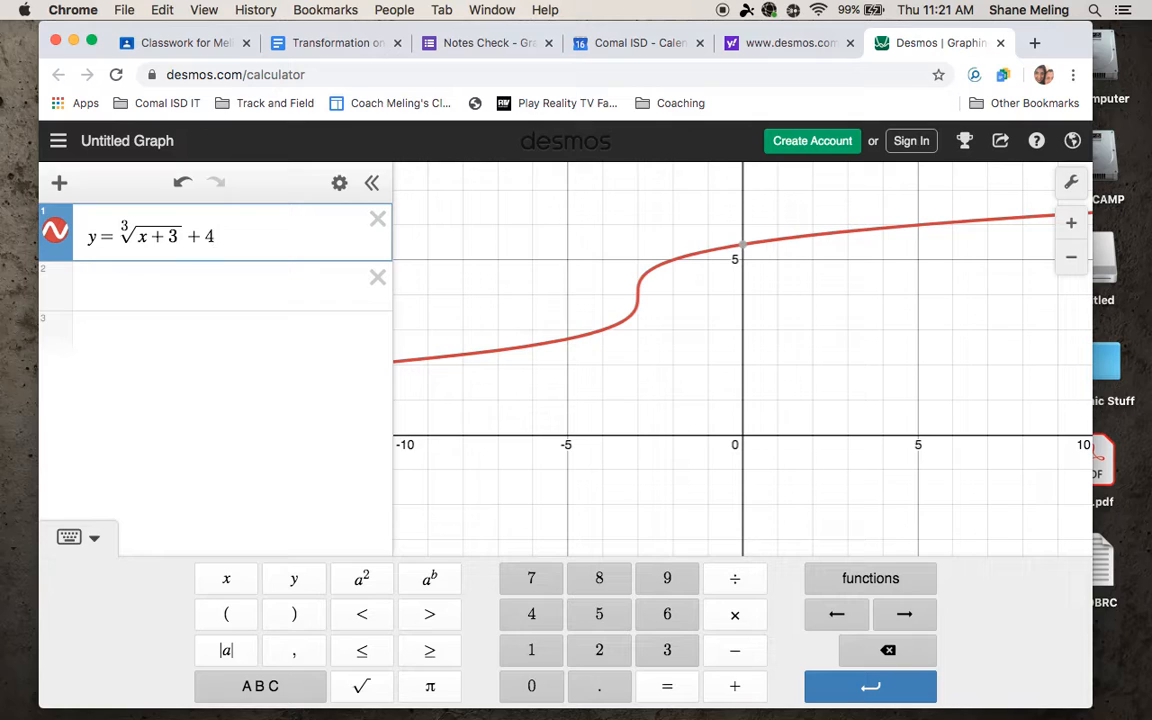
Export the graph as a Medium Square image with thin lines and download it as a PNG
click(1001, 142)
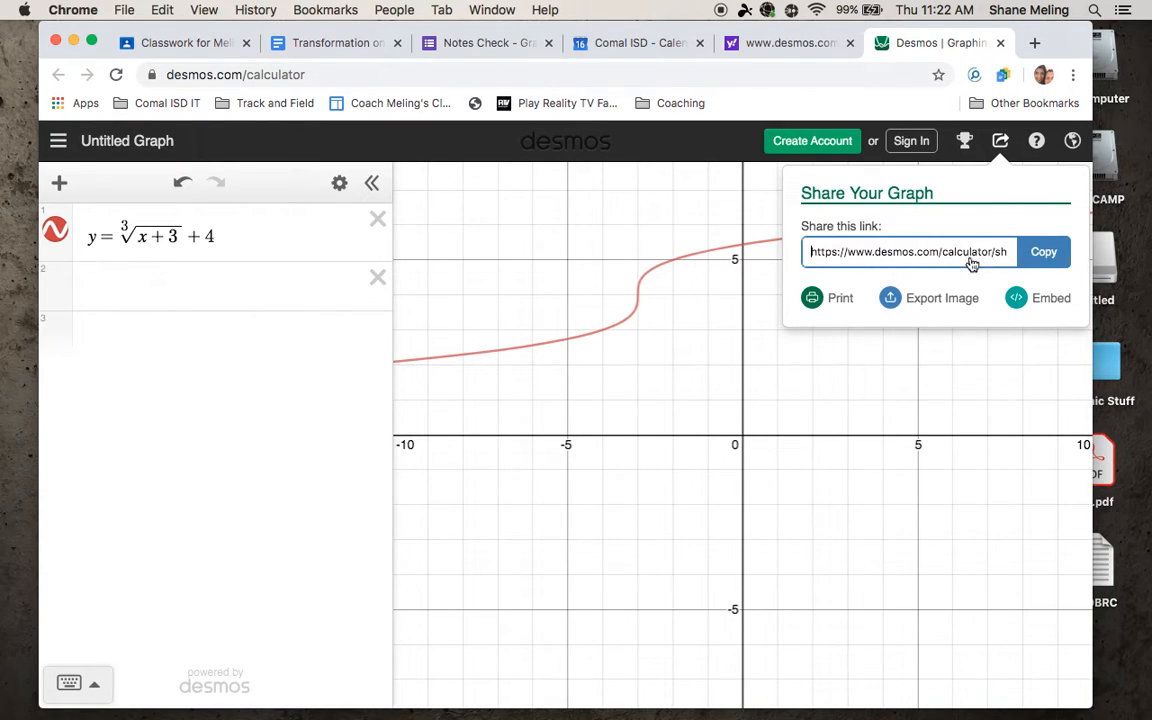
click(936, 300)
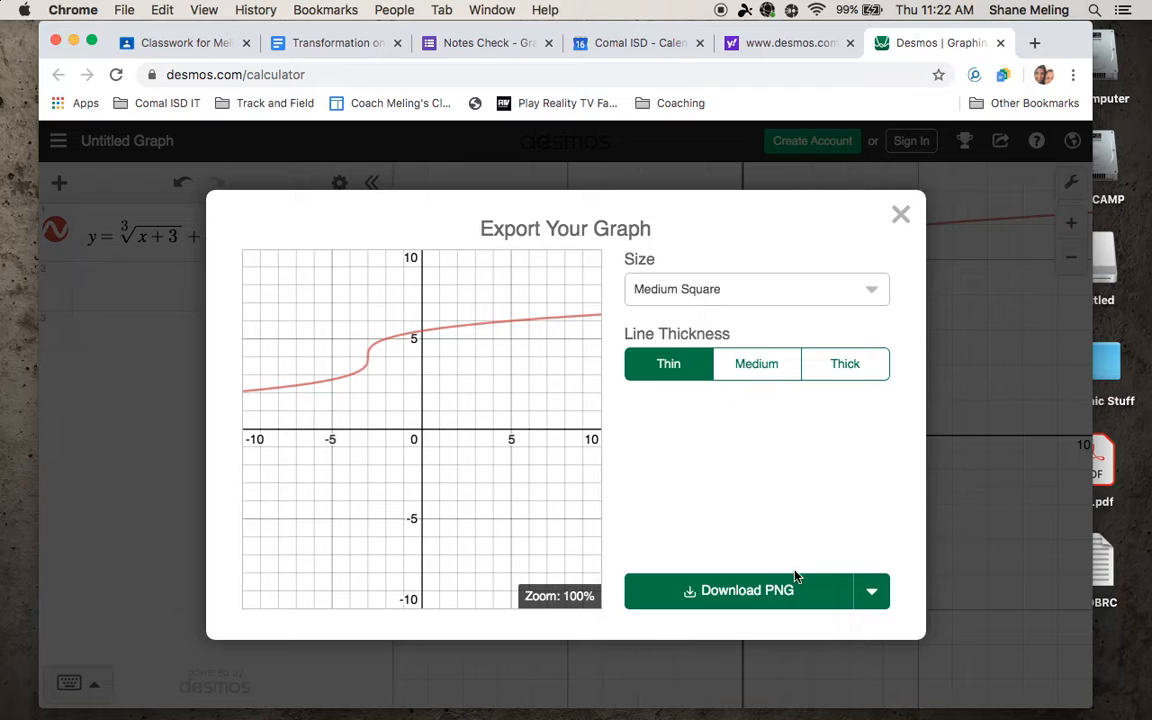
click(873, 292)
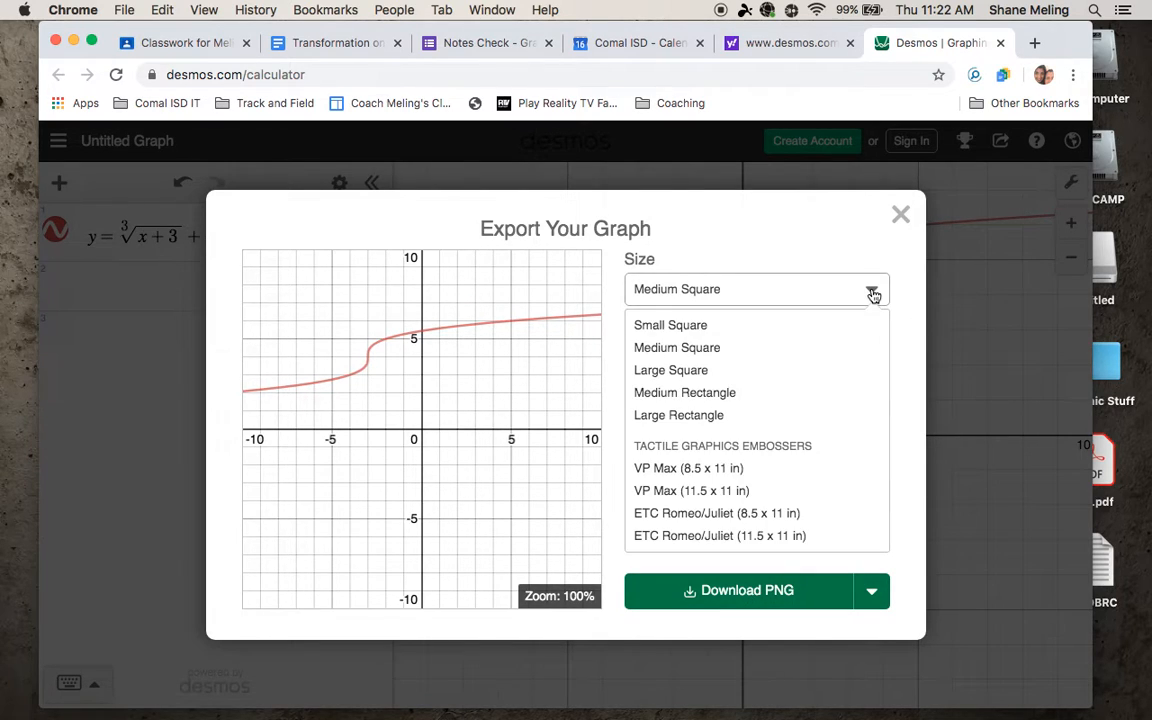
click(686, 327)
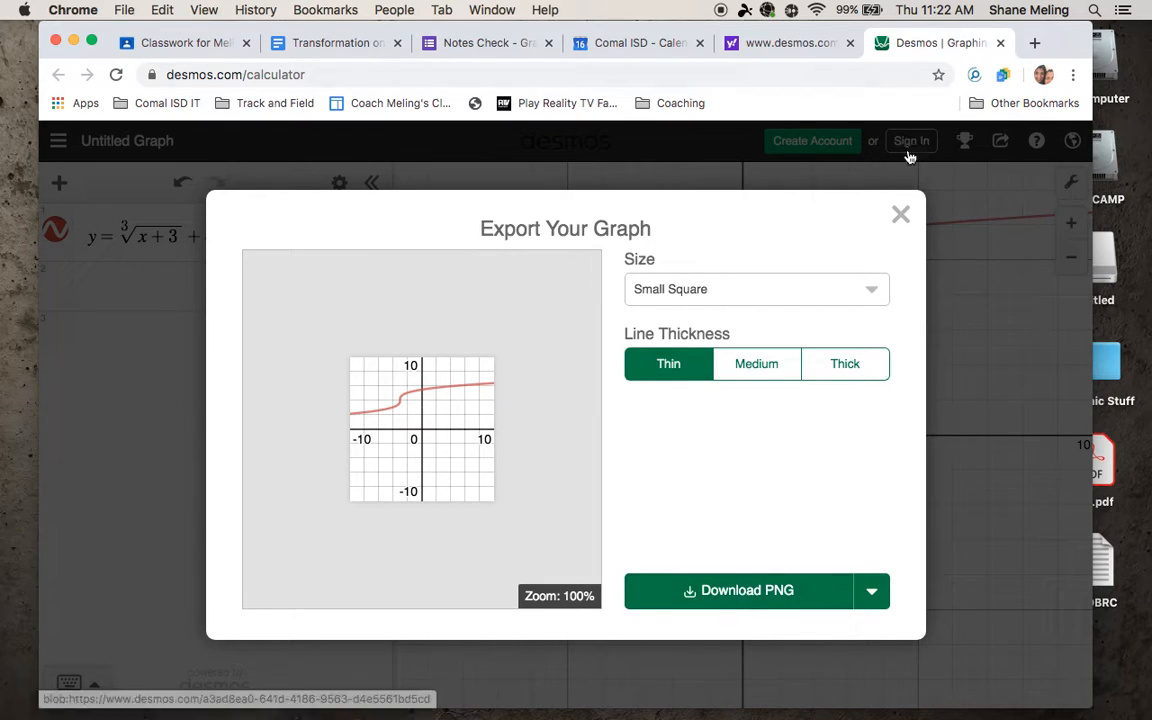
click(872, 289)
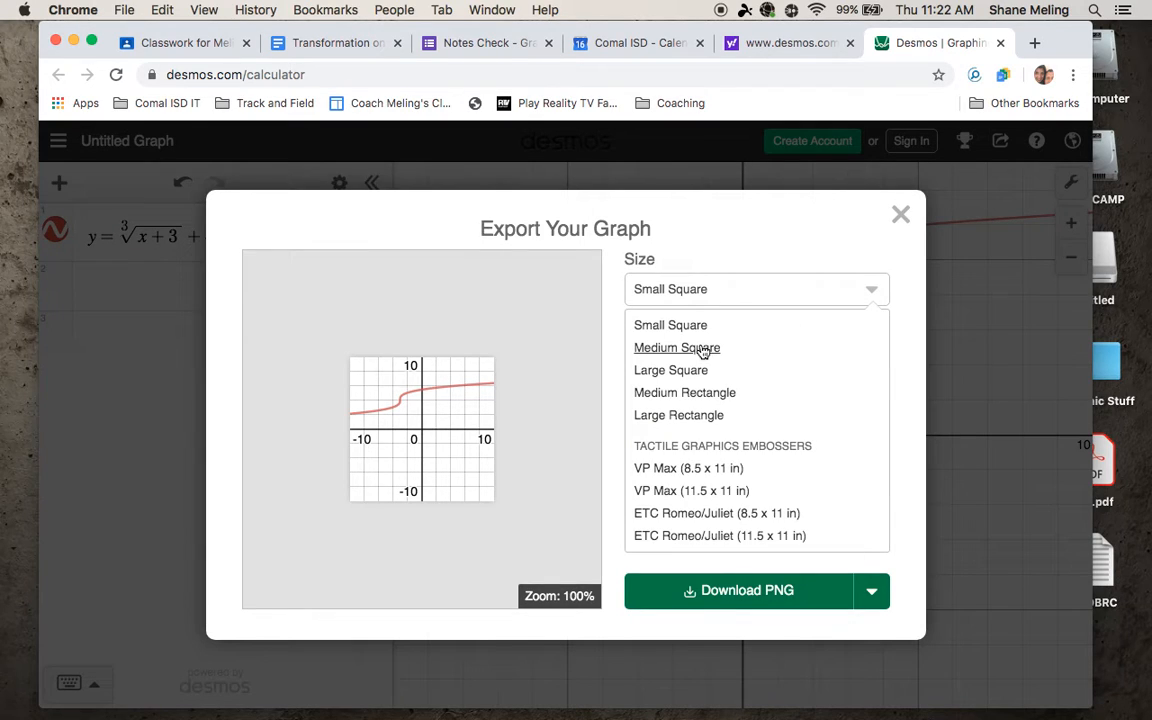
click(650, 347)
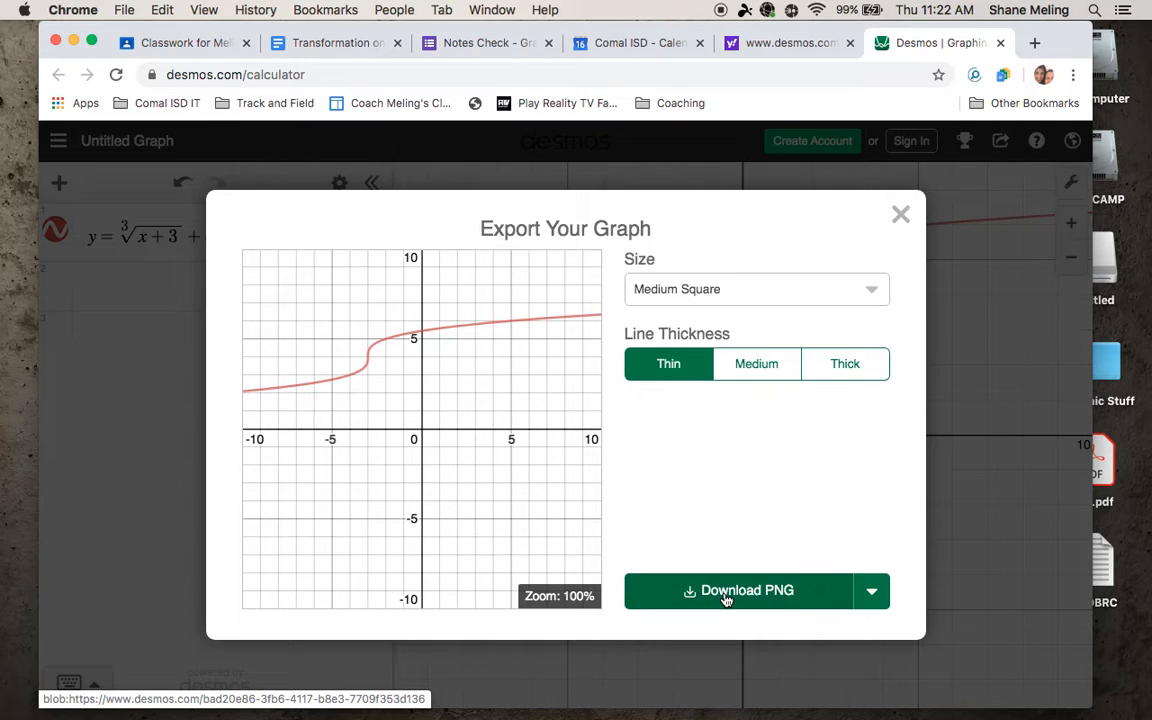
click(726, 597)
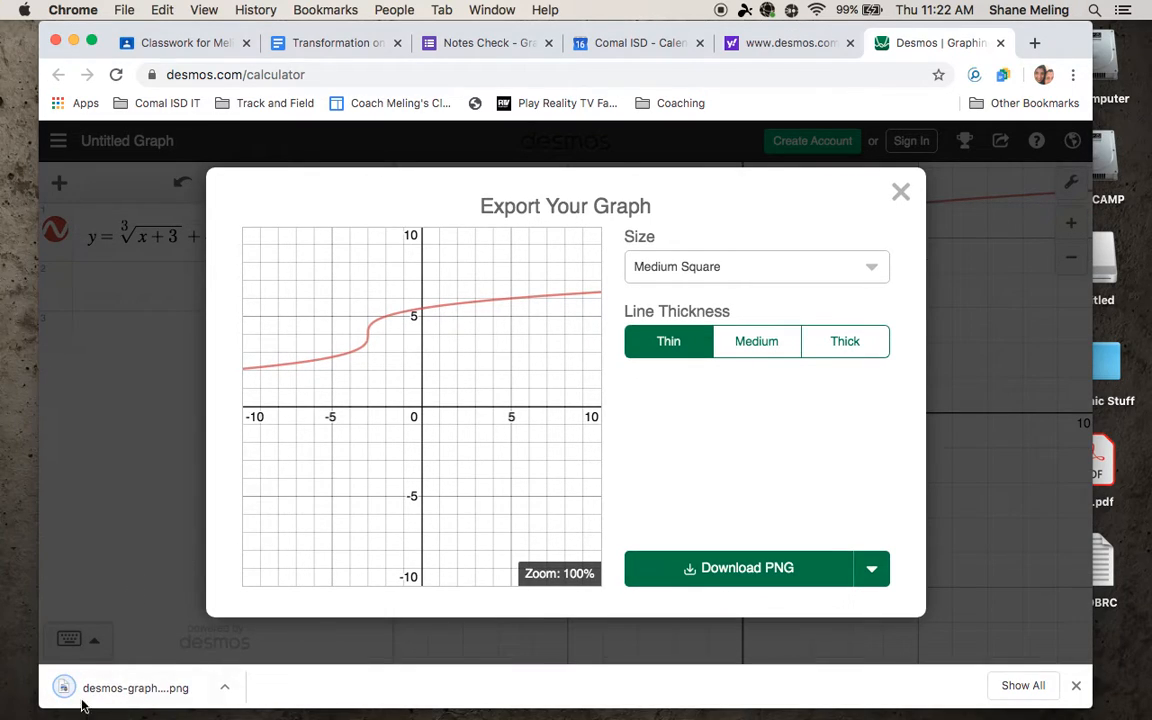
Locate the downloaded desmos-graph (1).png in Finder and insert it under "Graph:" of problem 1 in the Google Docs worksheet, narrowing the browser window for access
click(223, 689)
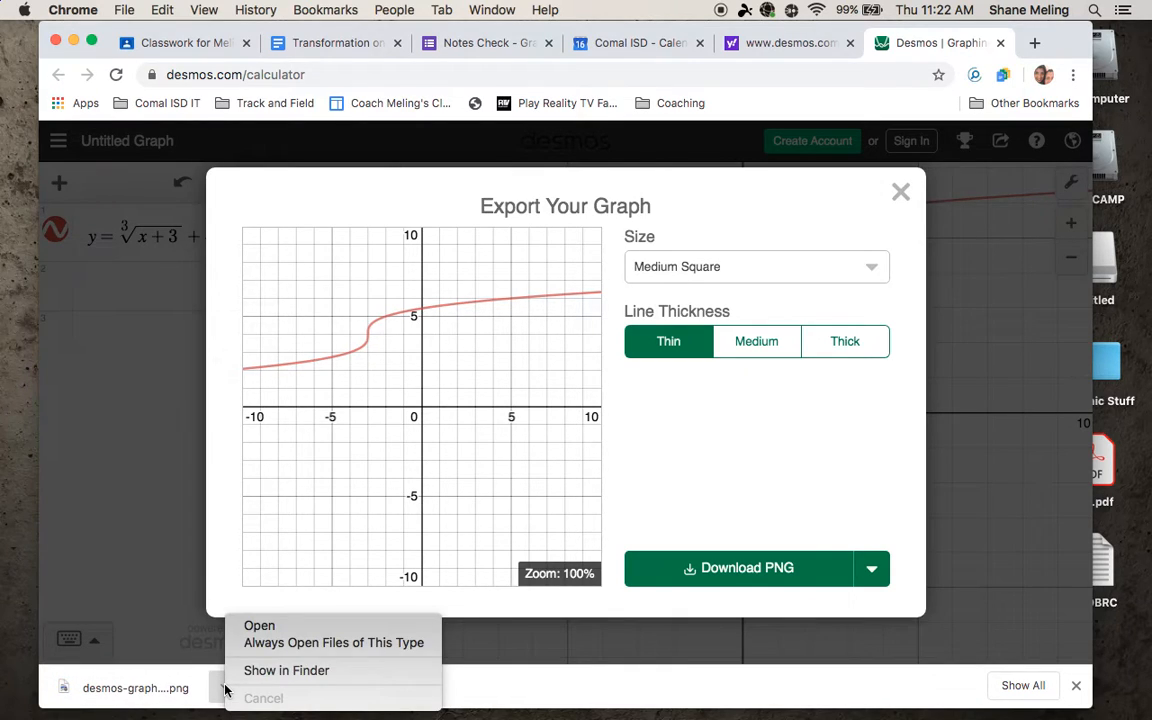
click(262, 670)
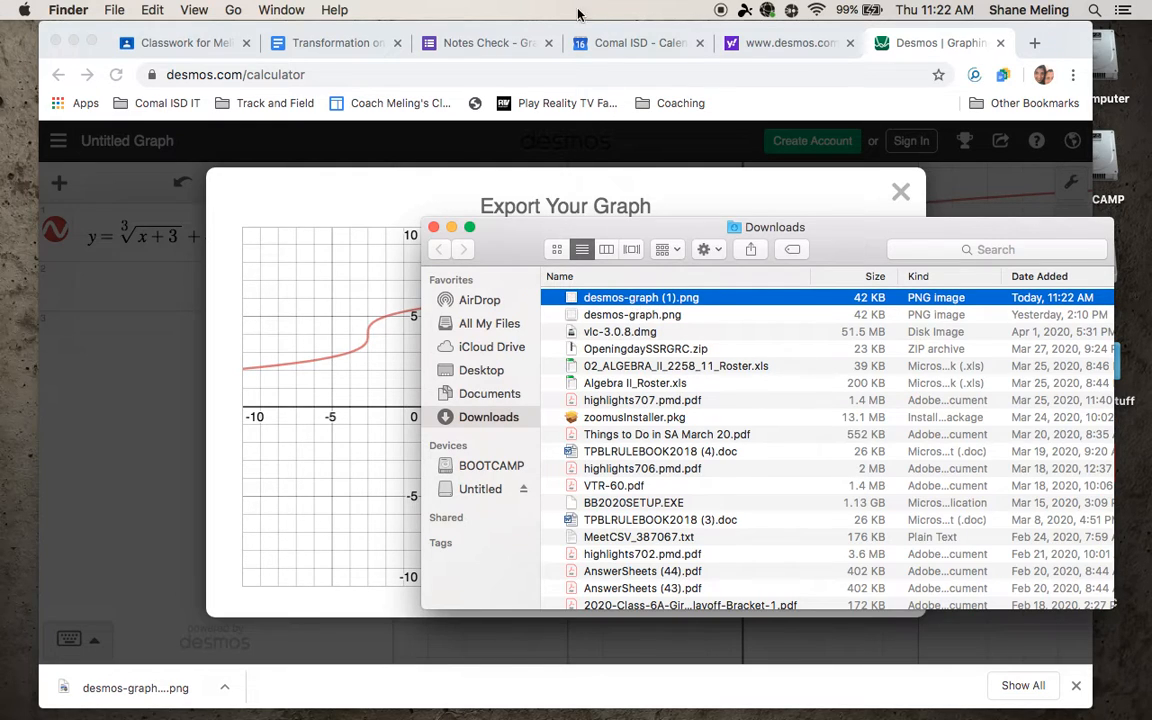
click(336, 44)
click(336, 44)
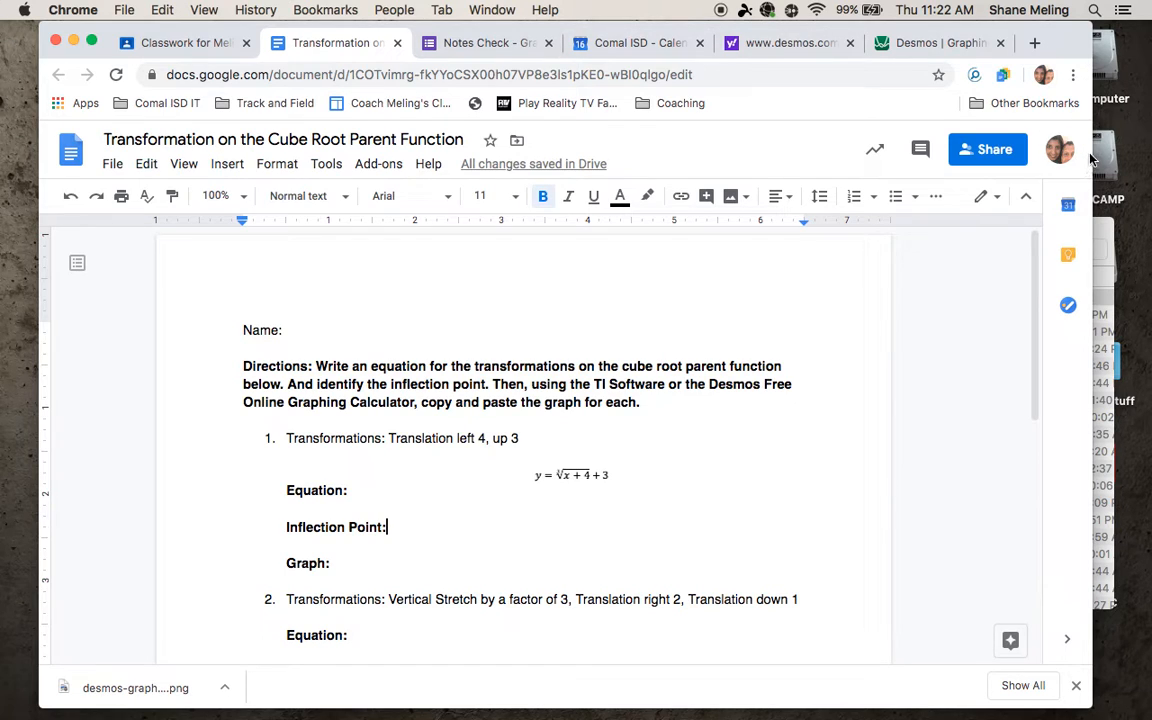
drag(955, 171, 908, 179)
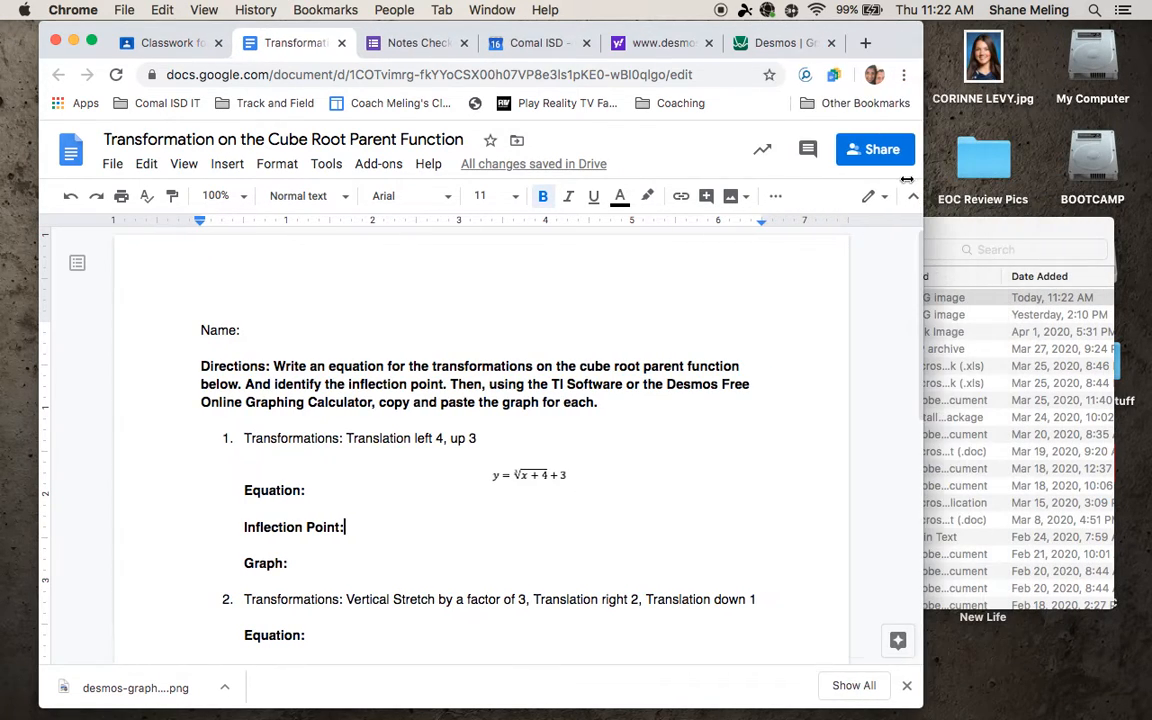
click(953, 234)
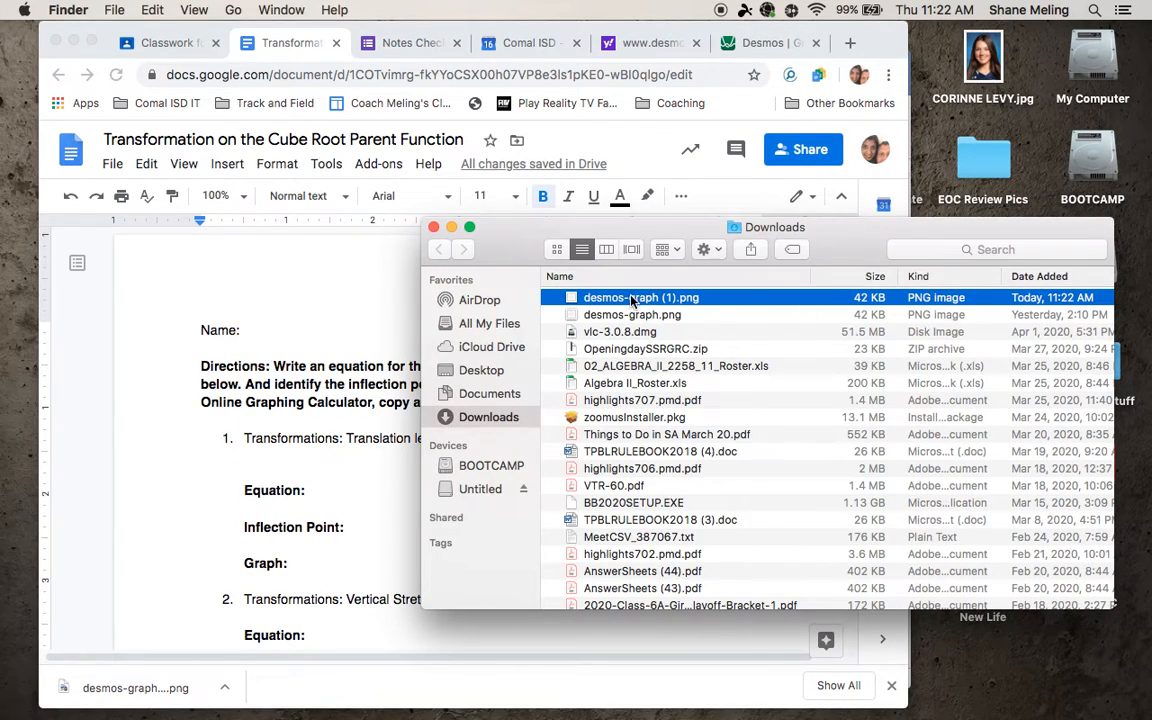
drag(630, 302, 340, 578)
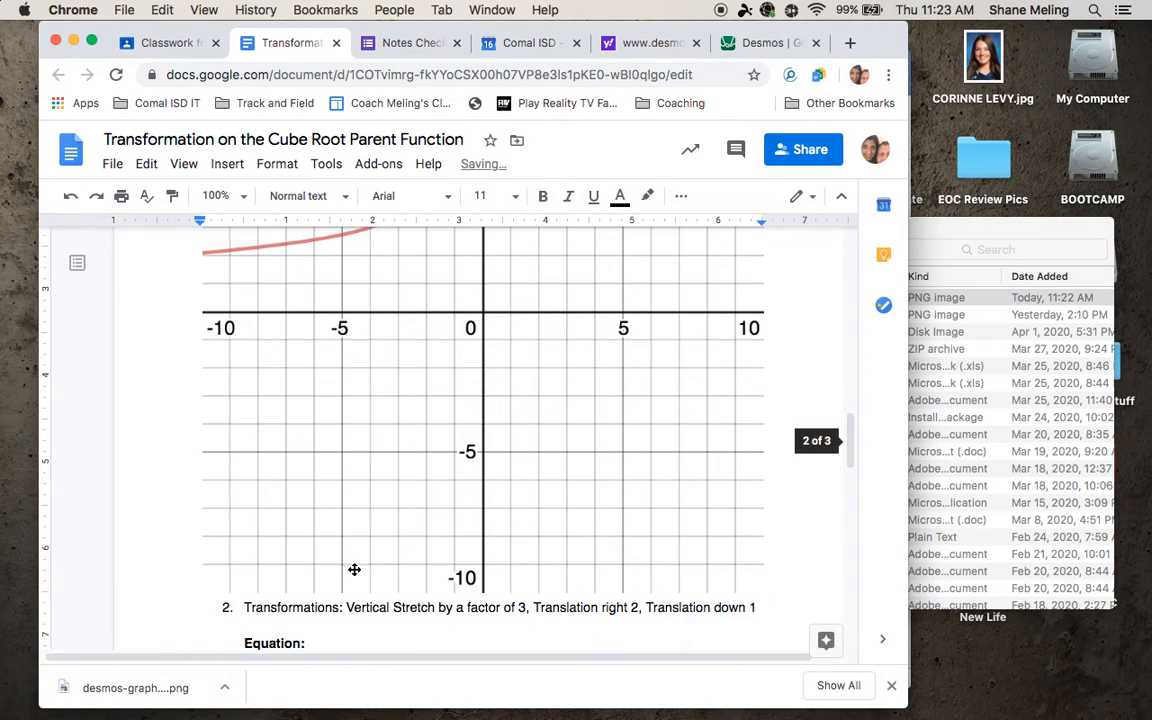
Shrink the inserted graph image proportionally to about 2.6 inches wide so it fits below the "Graph:" label of problem 1
click(640, 527)
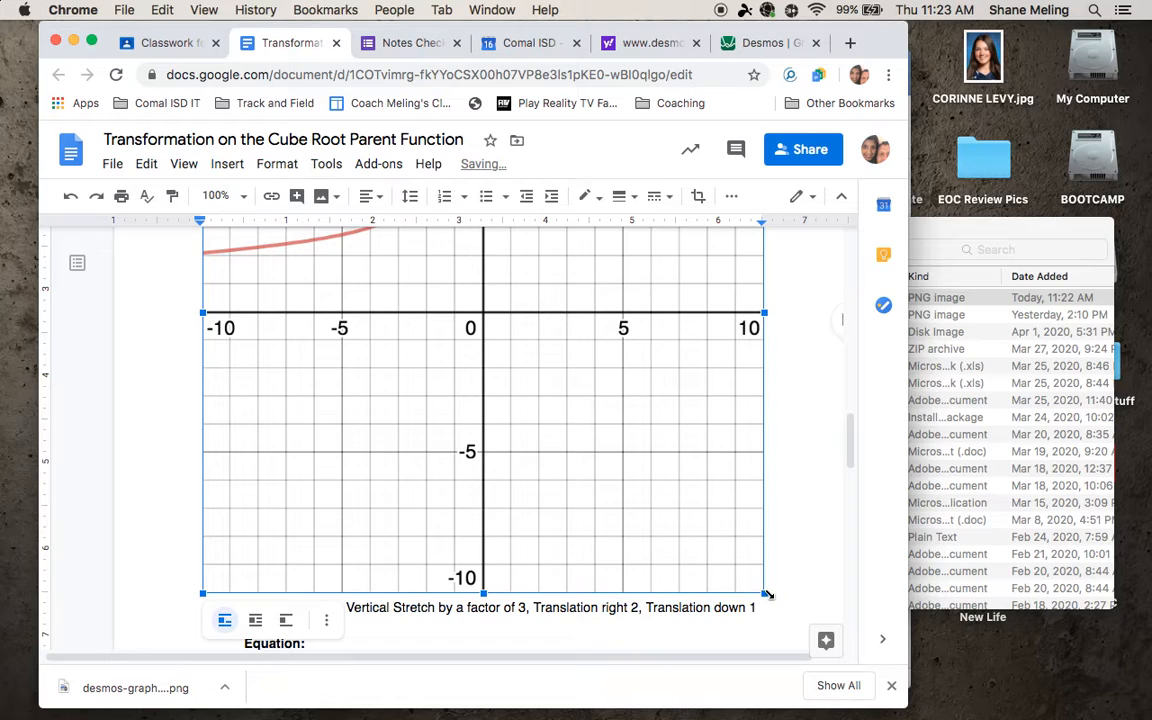
drag(767, 594, 477, 318)
scroll(635, 409, up, 5)
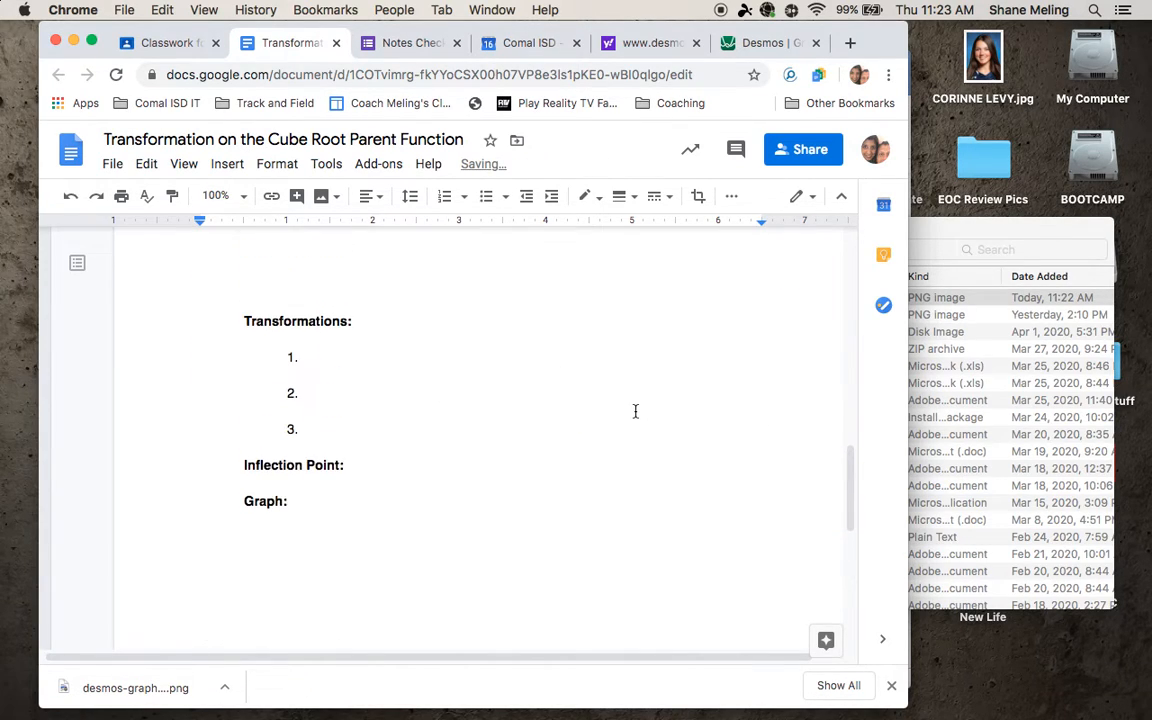
scroll(635, 411, up, 10)
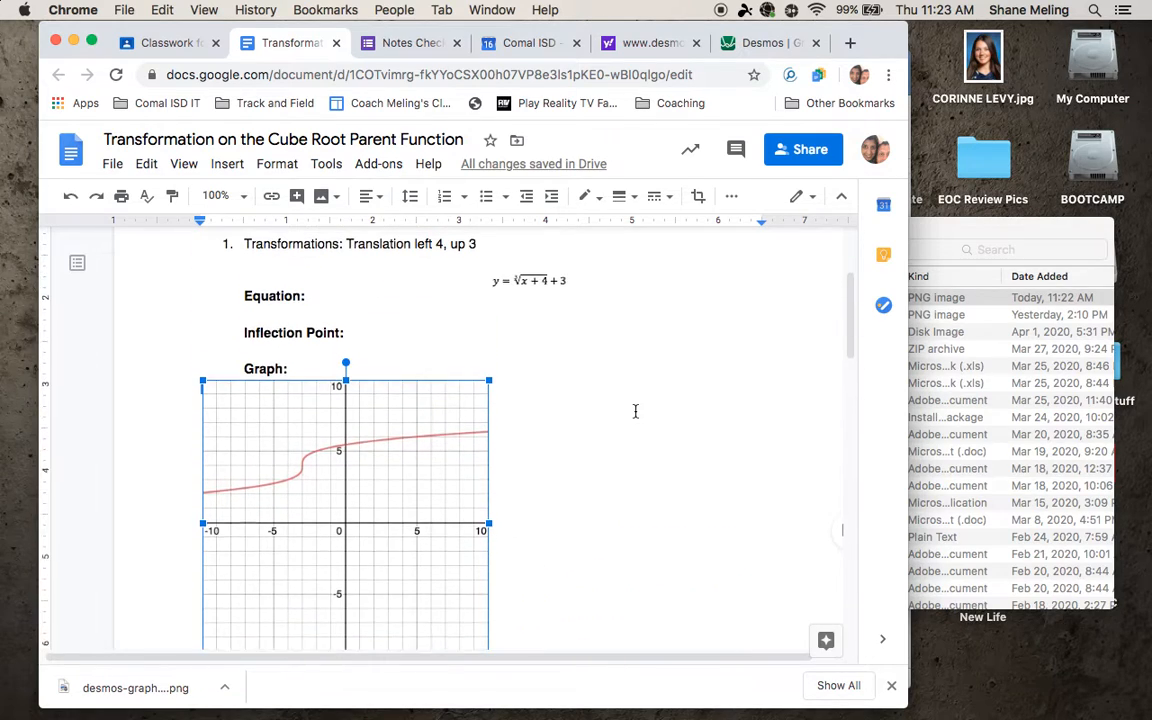
scroll(635, 410, up, 1)
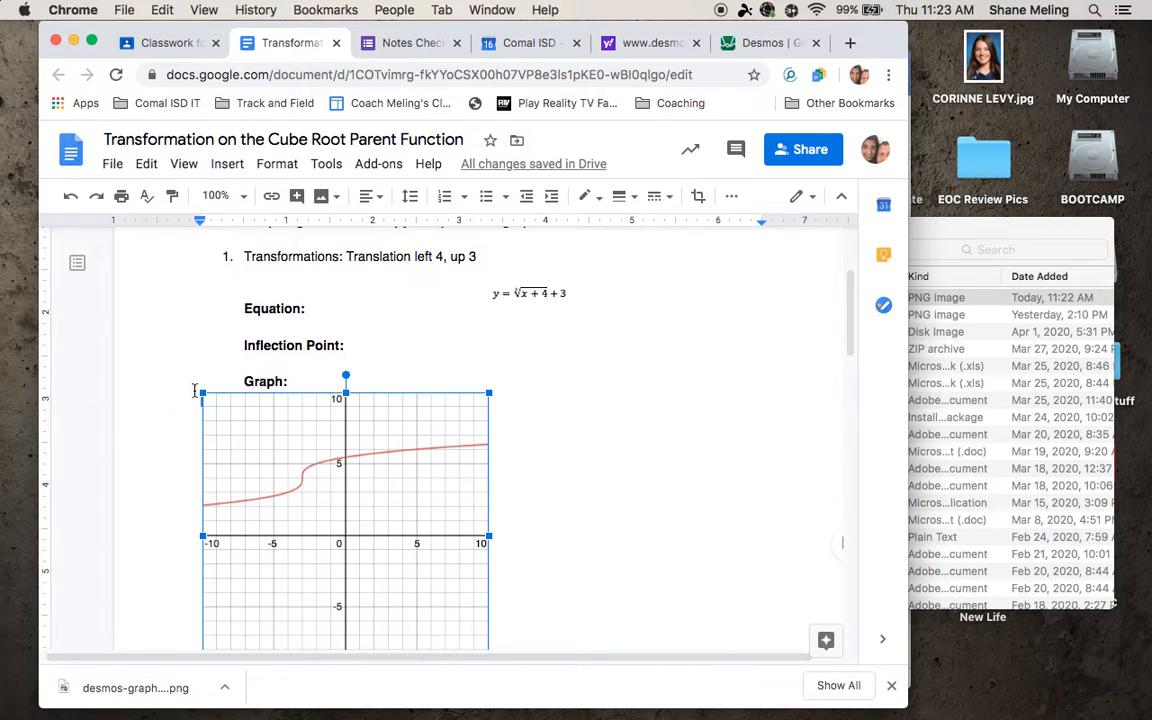
drag(200, 393, 262, 455)
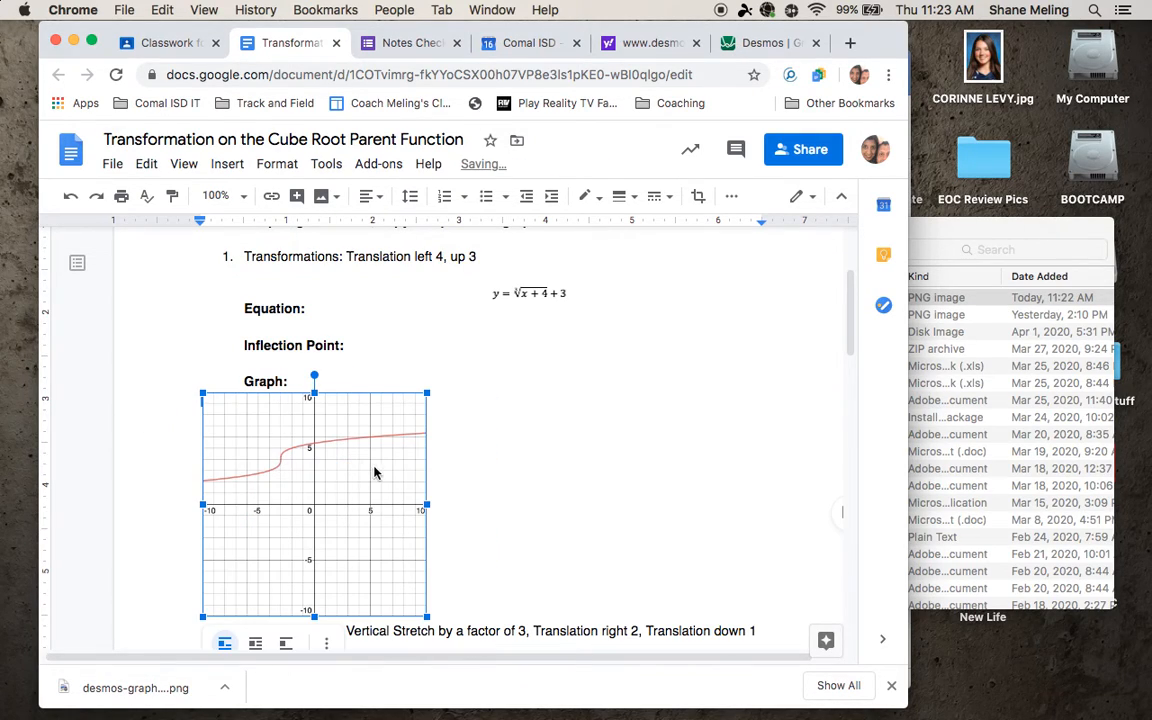
Try to copy the expression y = ∛(x + 3) + 4 from Desmos and paste it below "Equation:" in the Google Docs worksheet
click(712, 42)
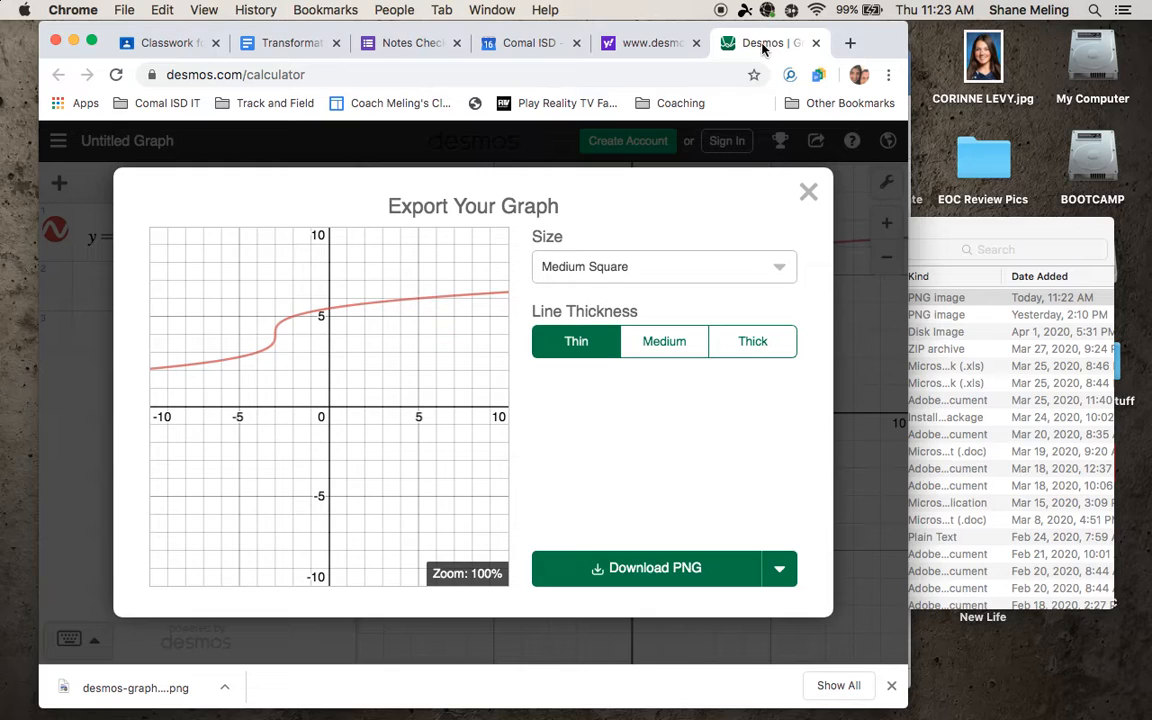
click(809, 191)
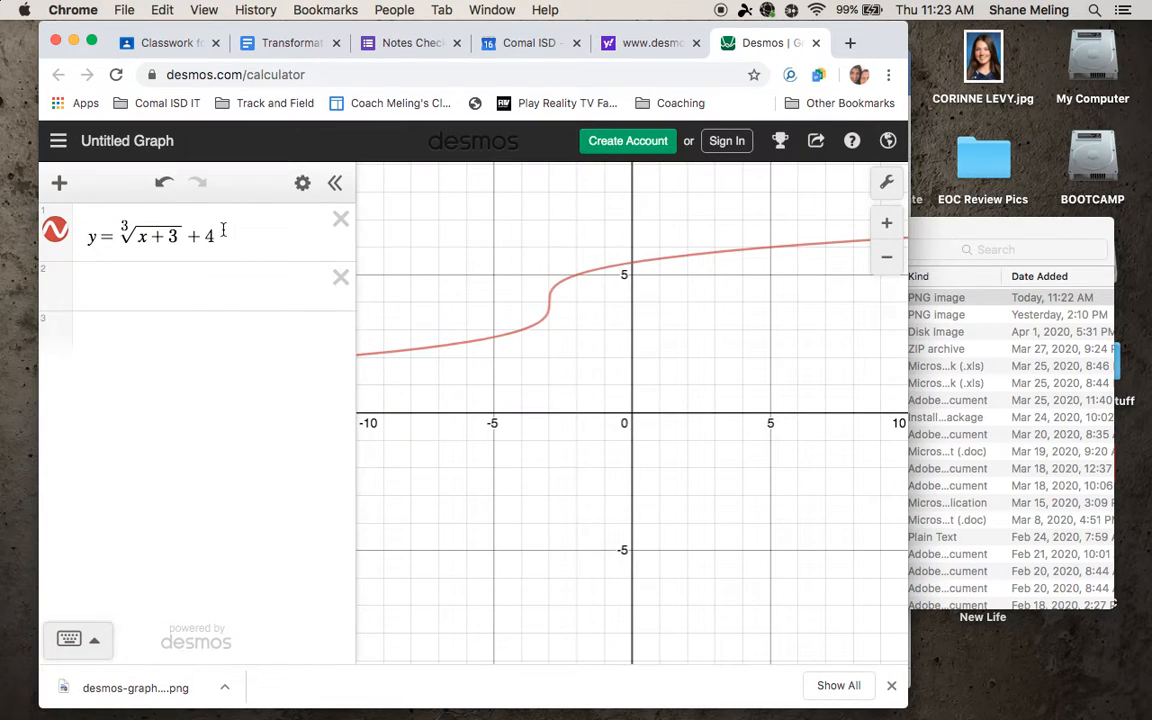
drag(215, 234, 95, 233)
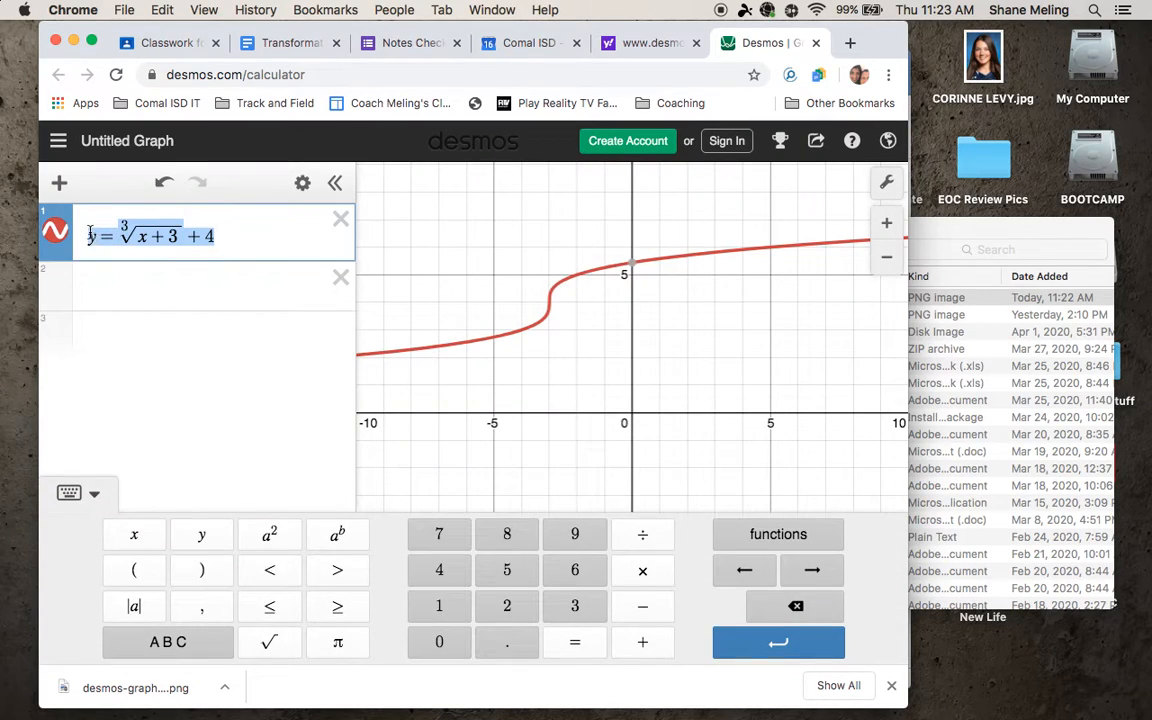
key(super+c)
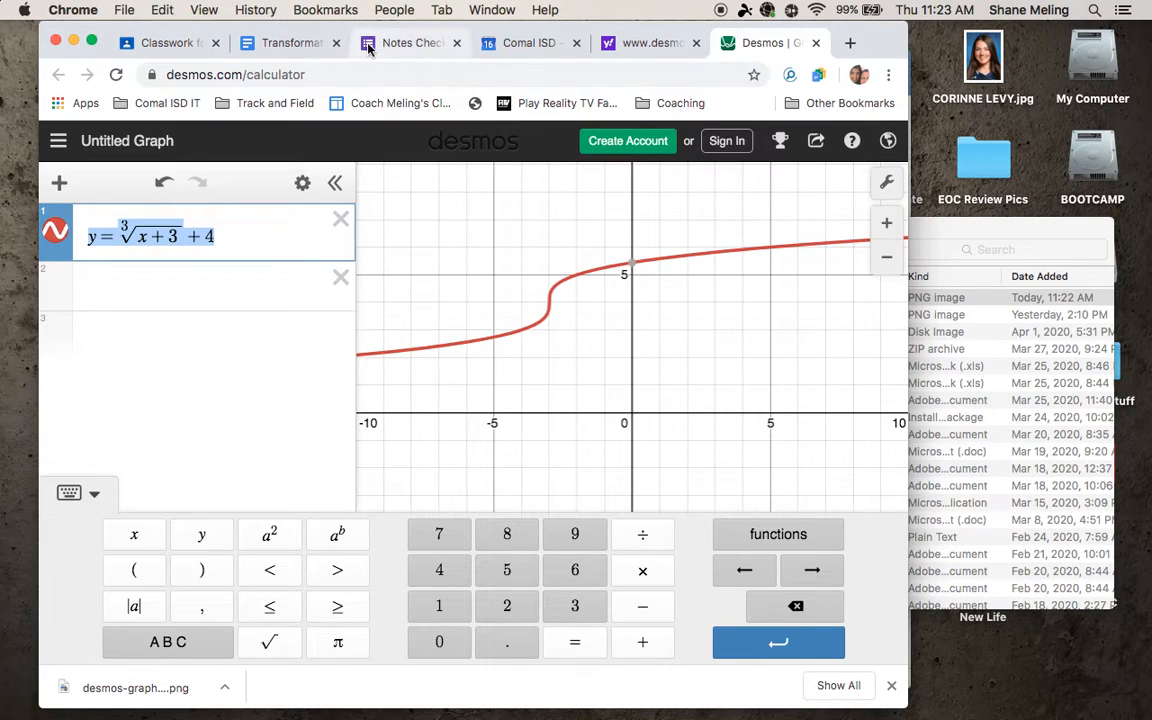
click(298, 43)
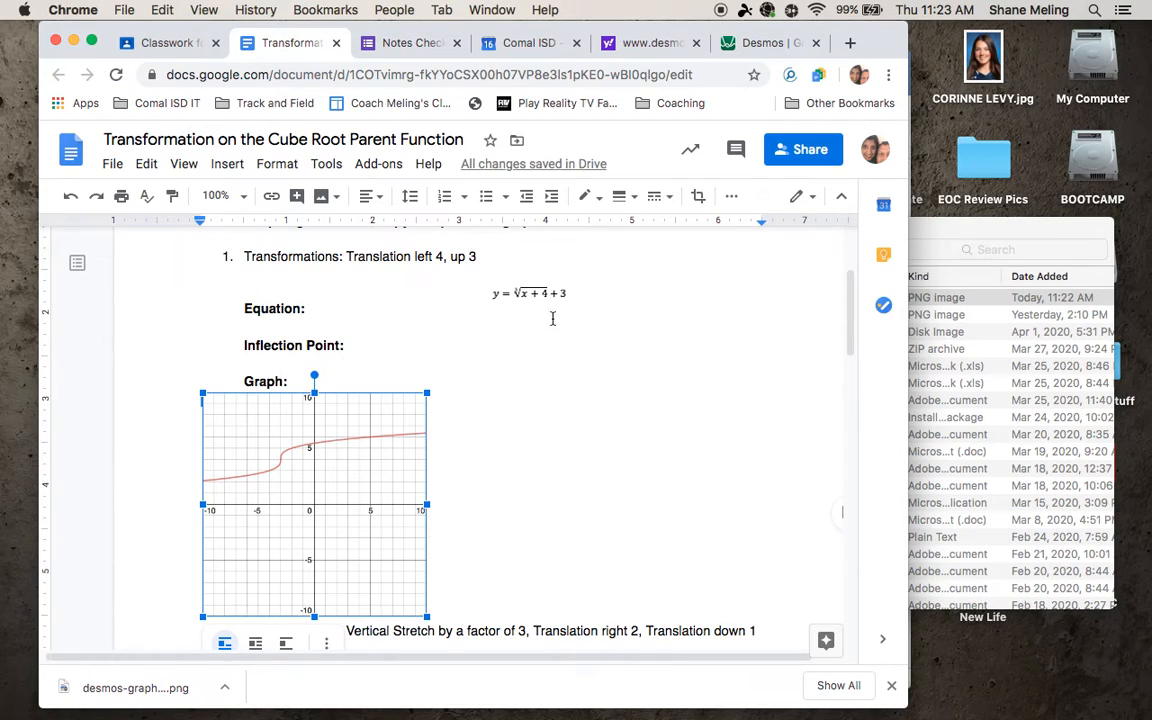
click(368, 286)
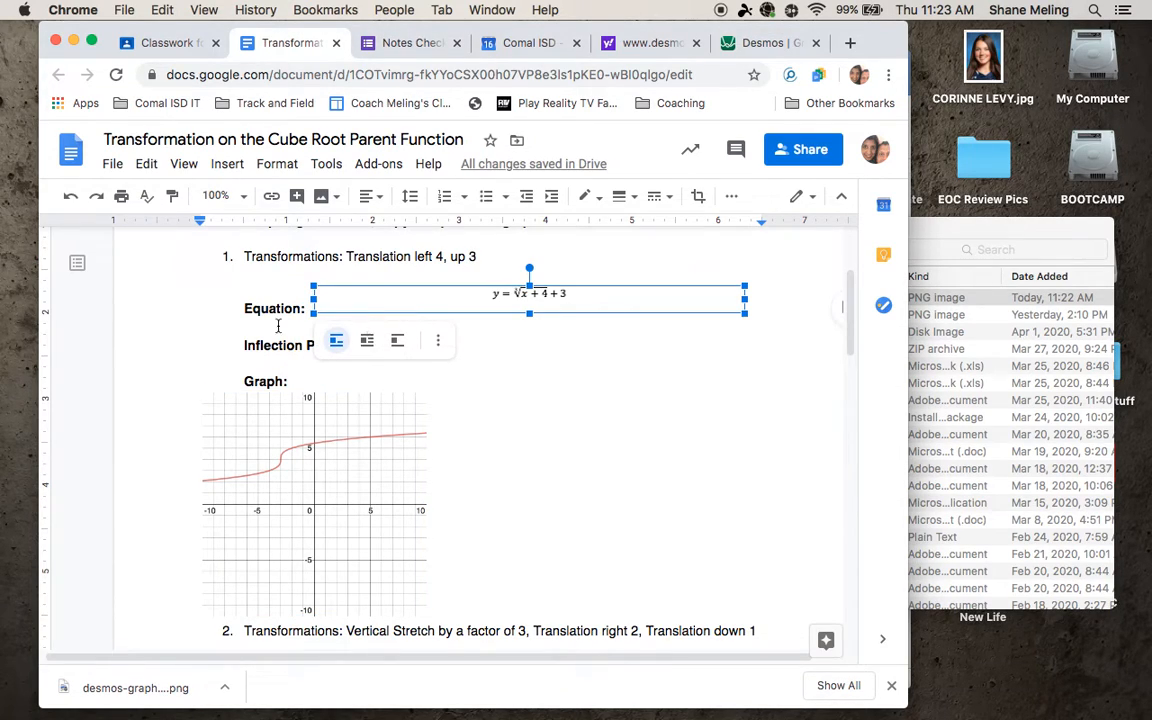
click(277, 325)
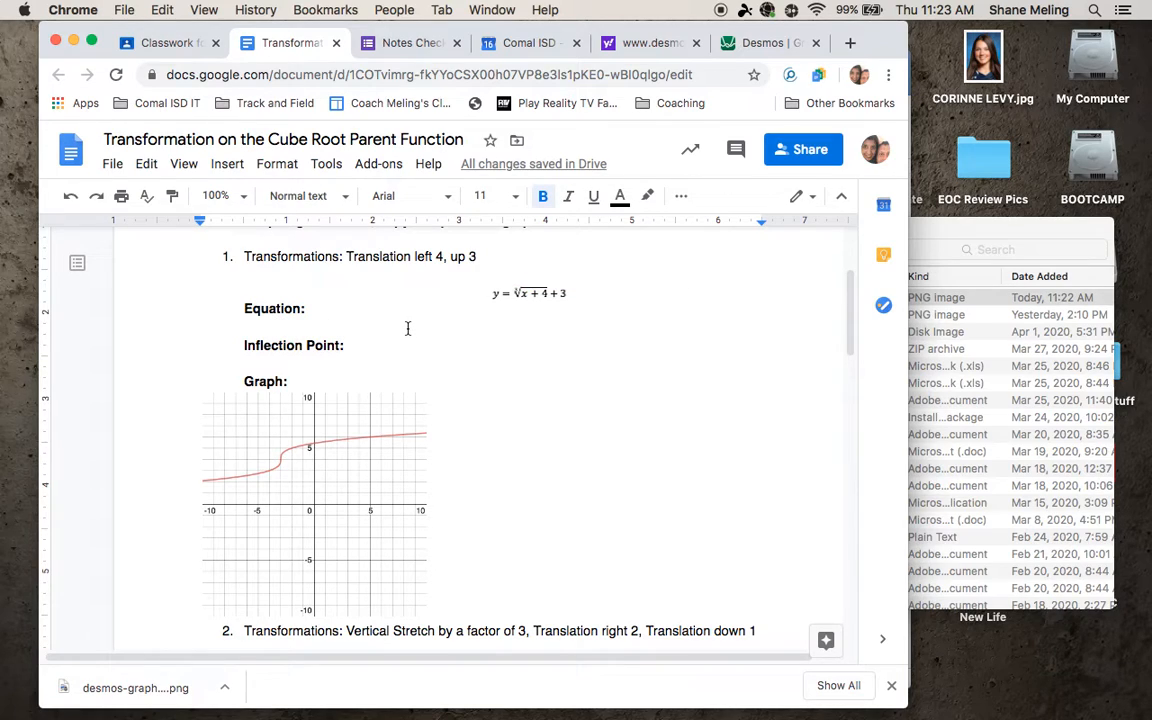
key(super+v)
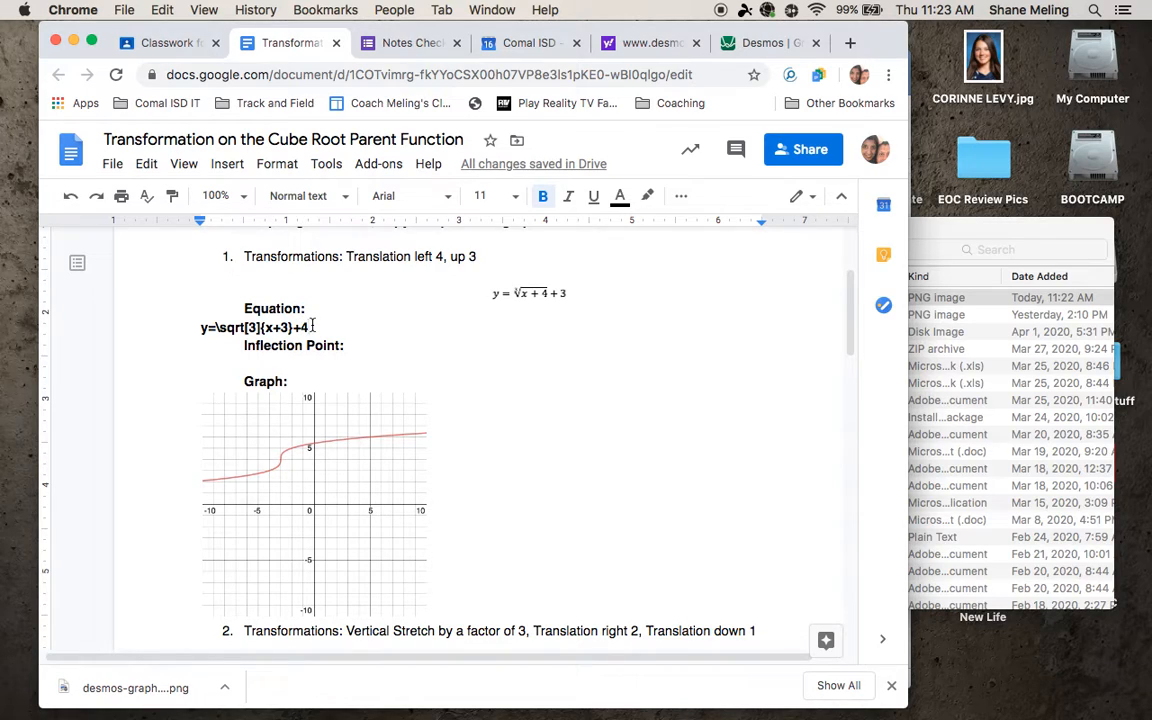
Delete the pasted expression code from the line below "Equation:" in problem 1
key(BackSpace)
key(BackSpace)
key(BackSpace)
key(BackSpace)
key(BackSpace)
key(BackSpace)
key(BackSpace)
key(BackSpace)
key(BackSpace)
key(BackSpace)
key(BackSpace)
key(BackSpace)
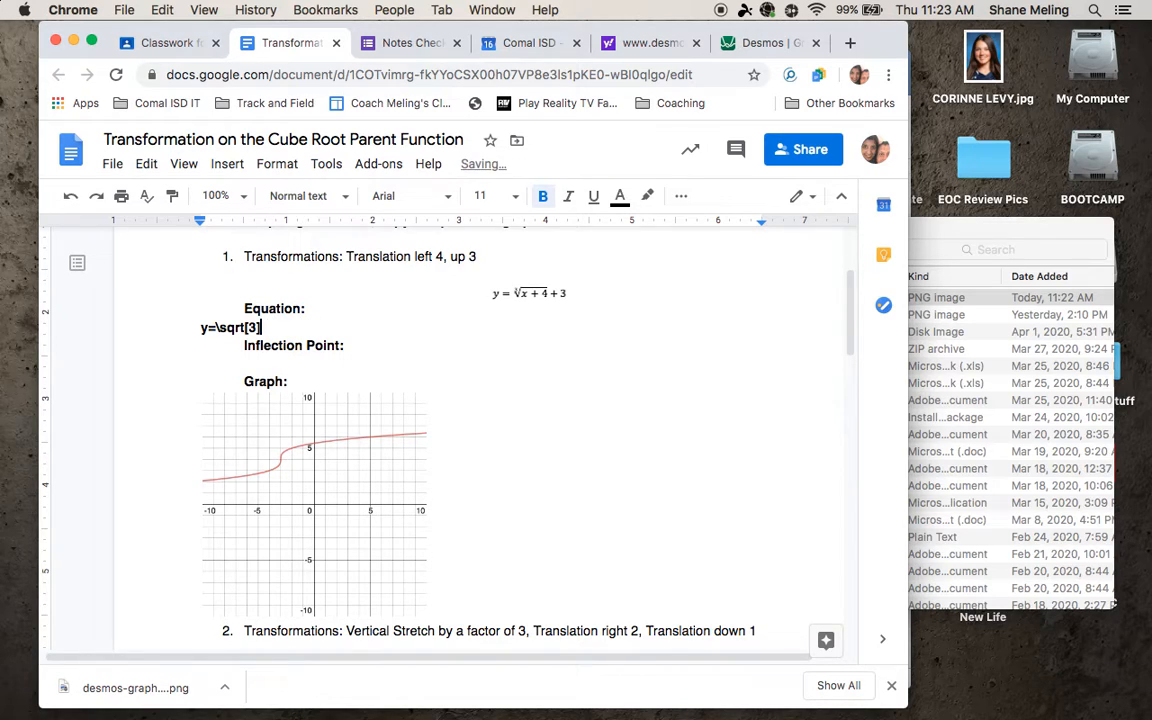
key(BackSpace)
key(BackSpace)
key(BackSpace)
key(BackSpace)
key(BackSpace)
key(BackSpace)
Insert a Google Docs equation below "Equation:" in problem 1 reading y = ∛(x + 4) + 3, built with the nth-root operation
click(228, 165)
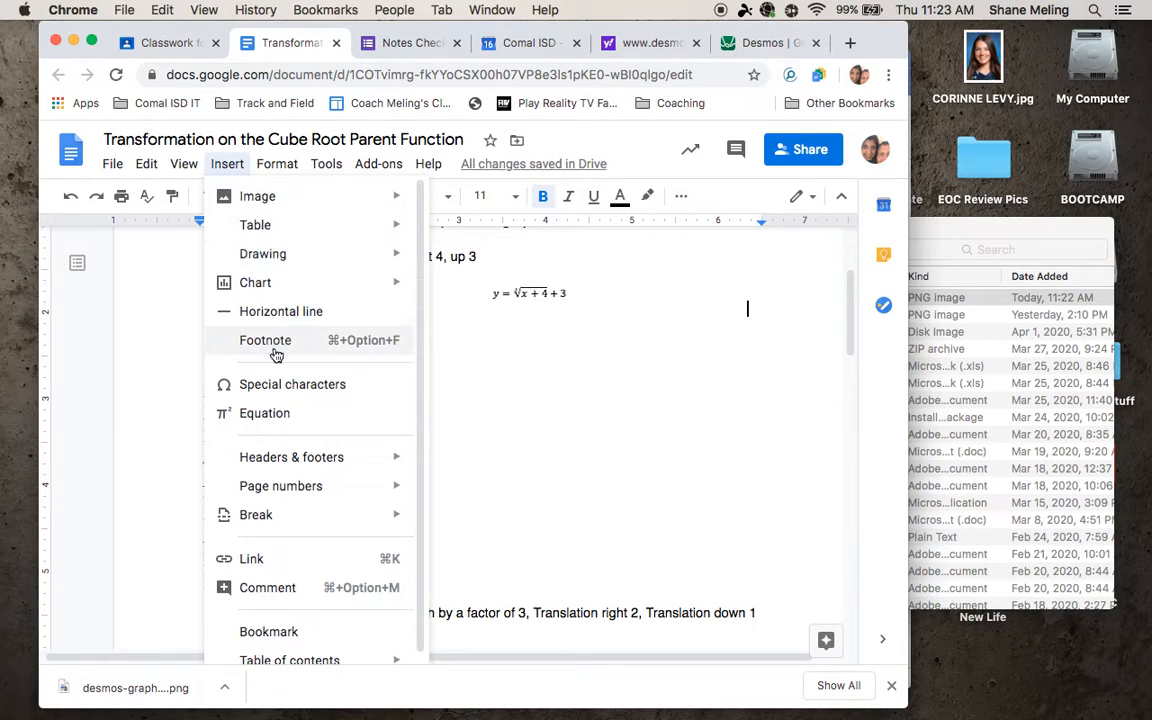
click(266, 414)
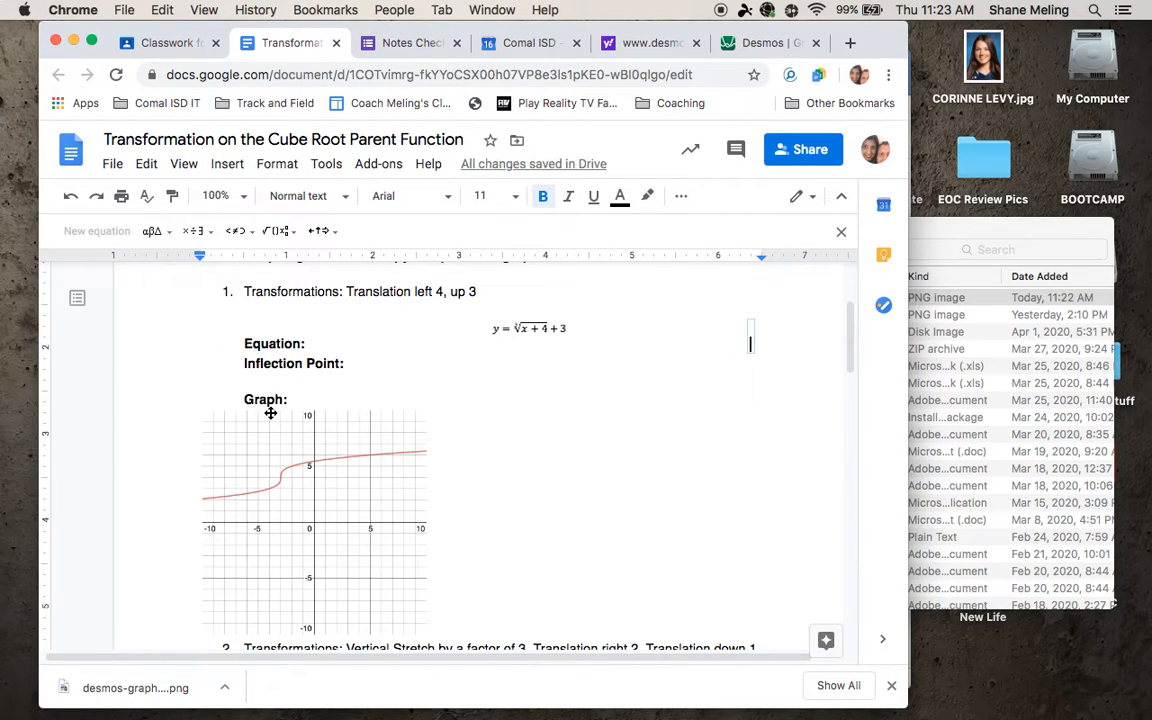
text(y =)
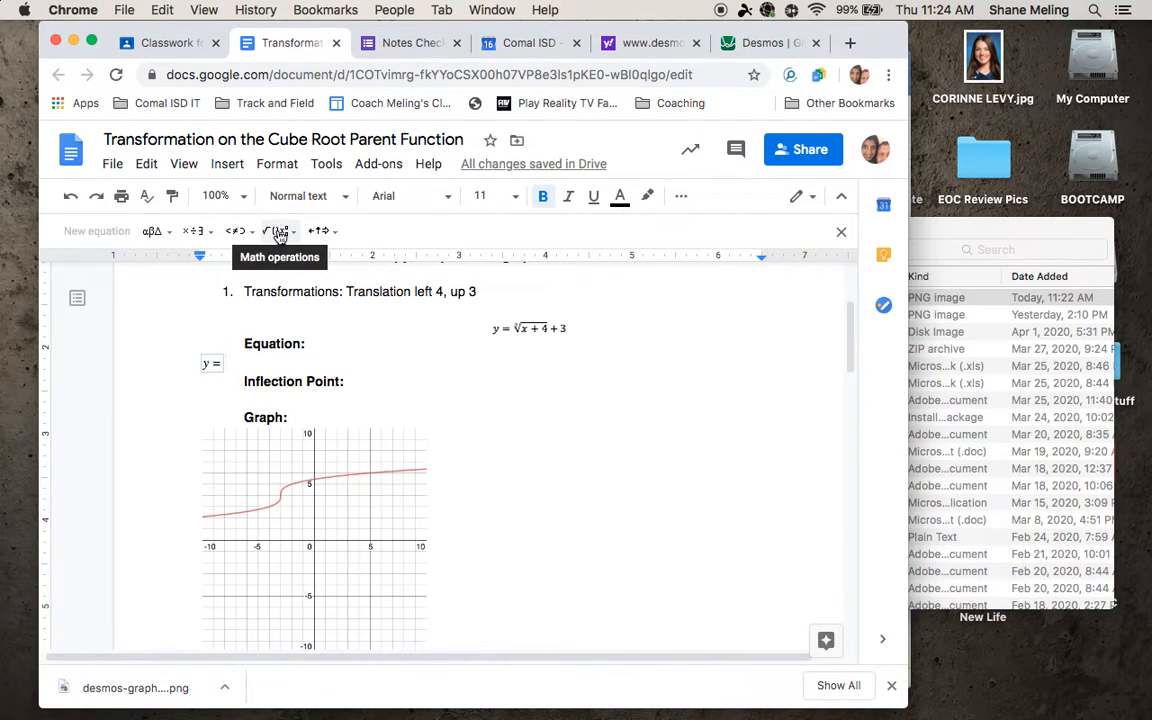
click(280, 232)
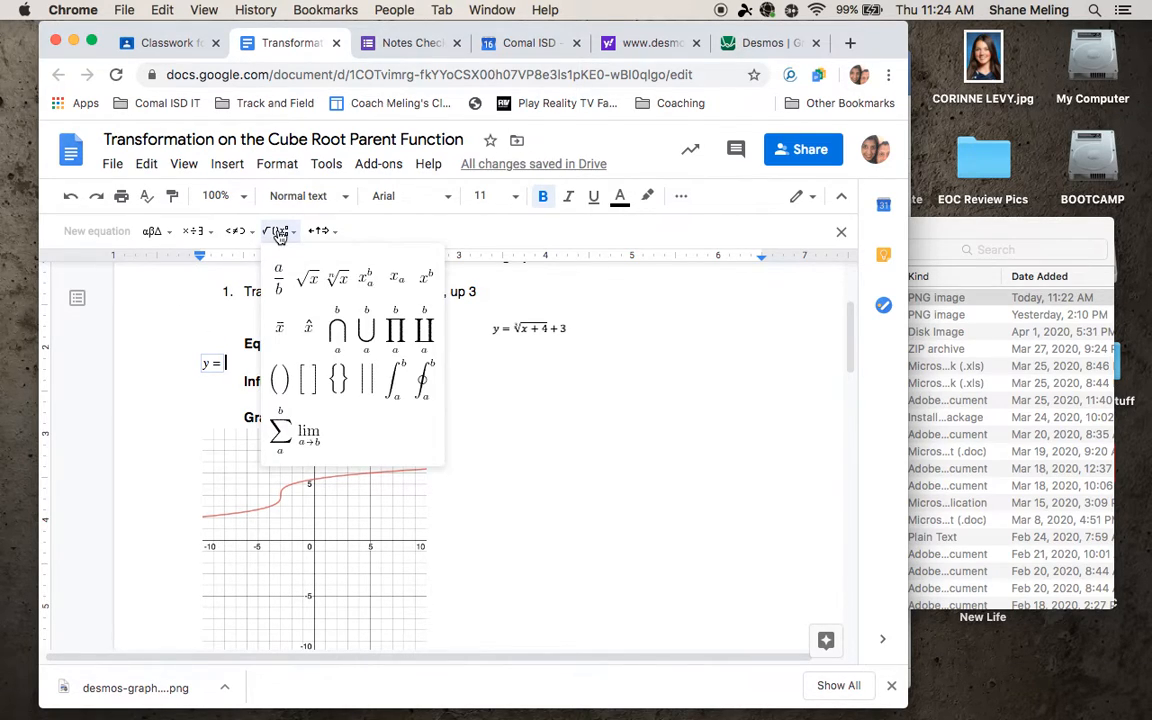
click(342, 281)
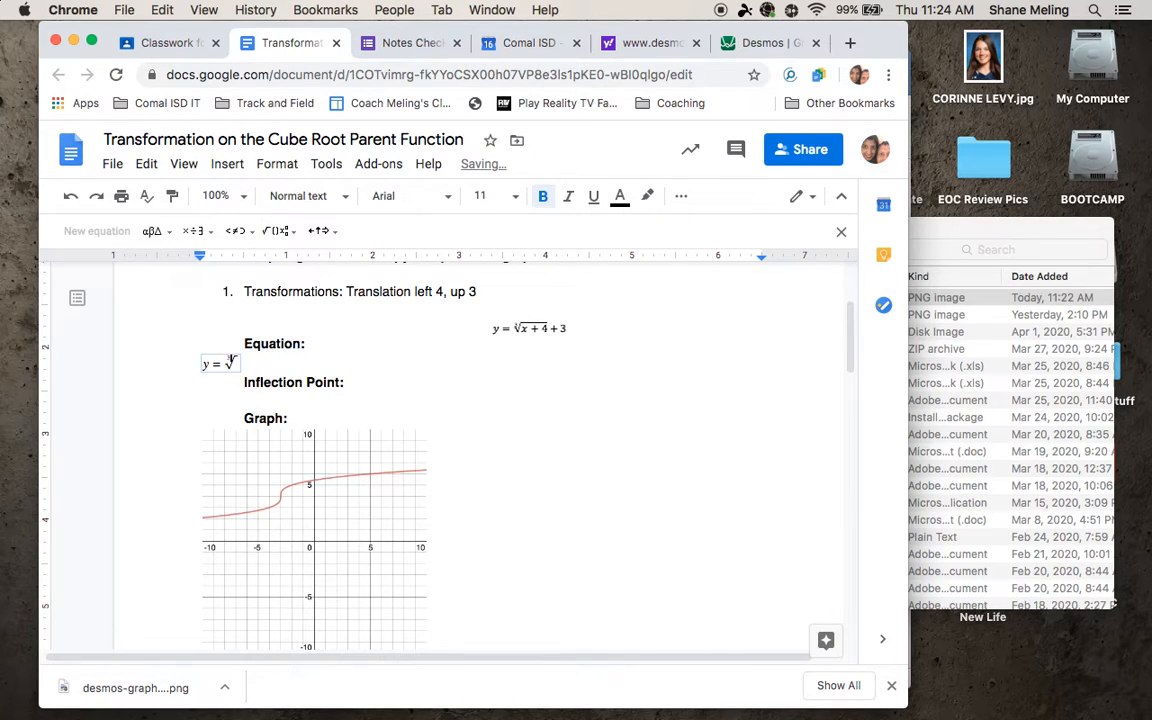
text(x + 4)
key(Right)
text(+)
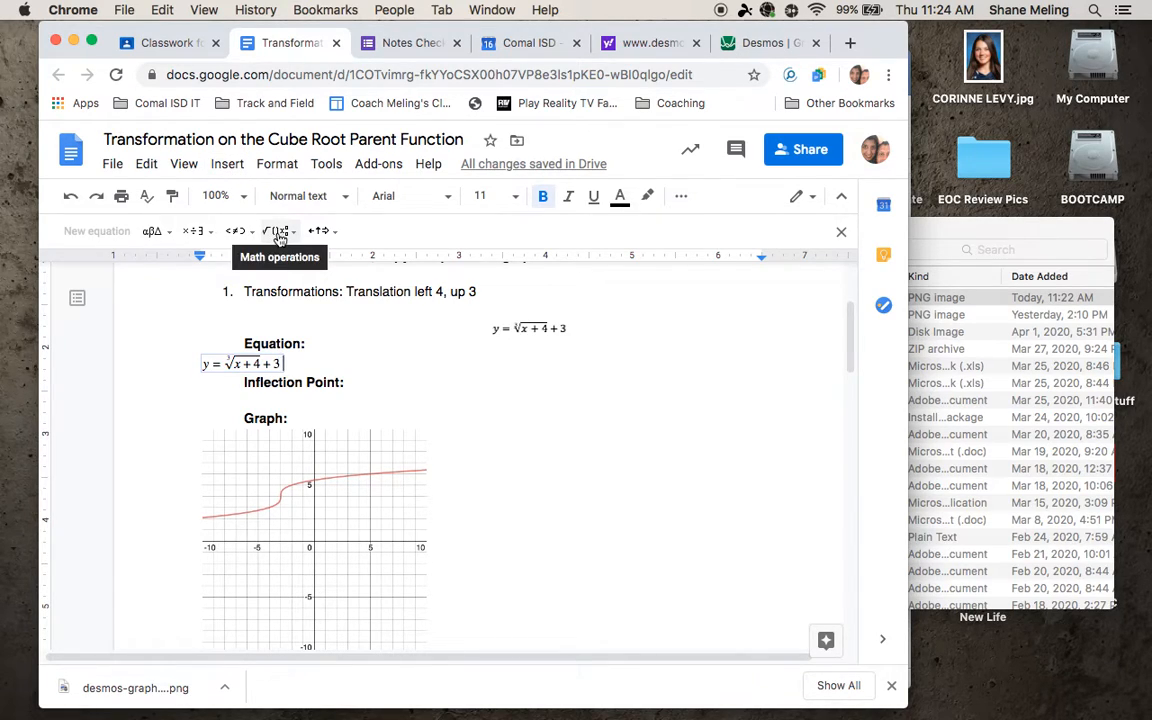
mouse_move(878, 700)
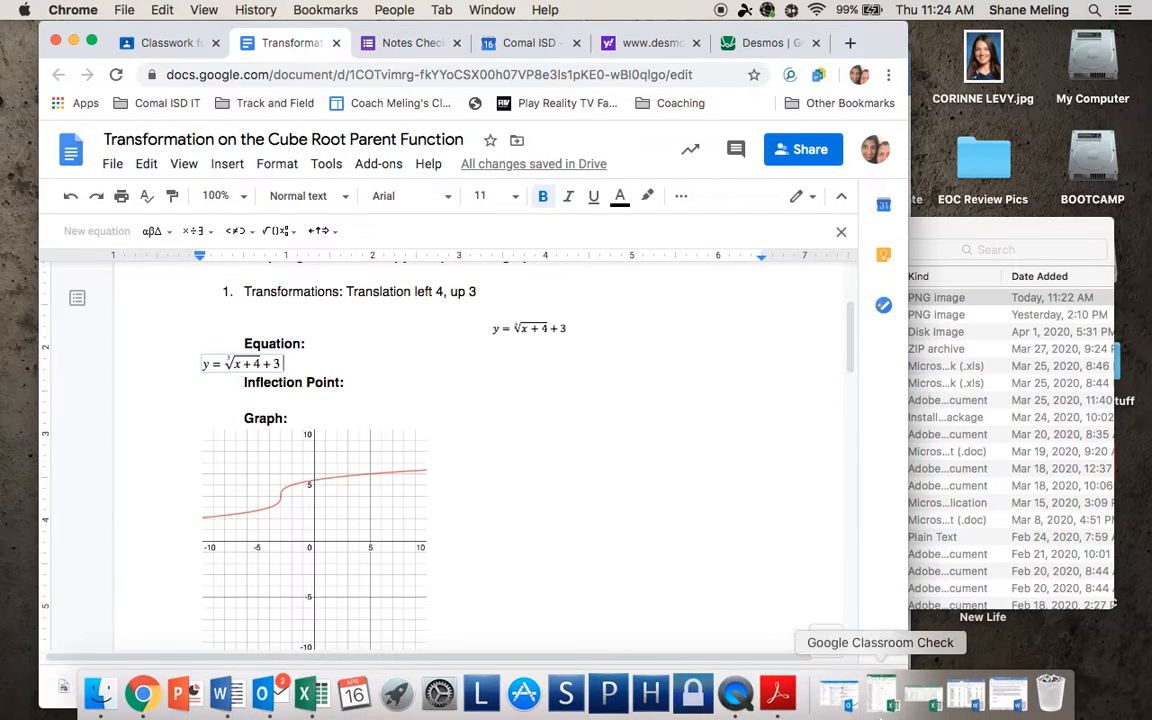
right_click(735, 693)
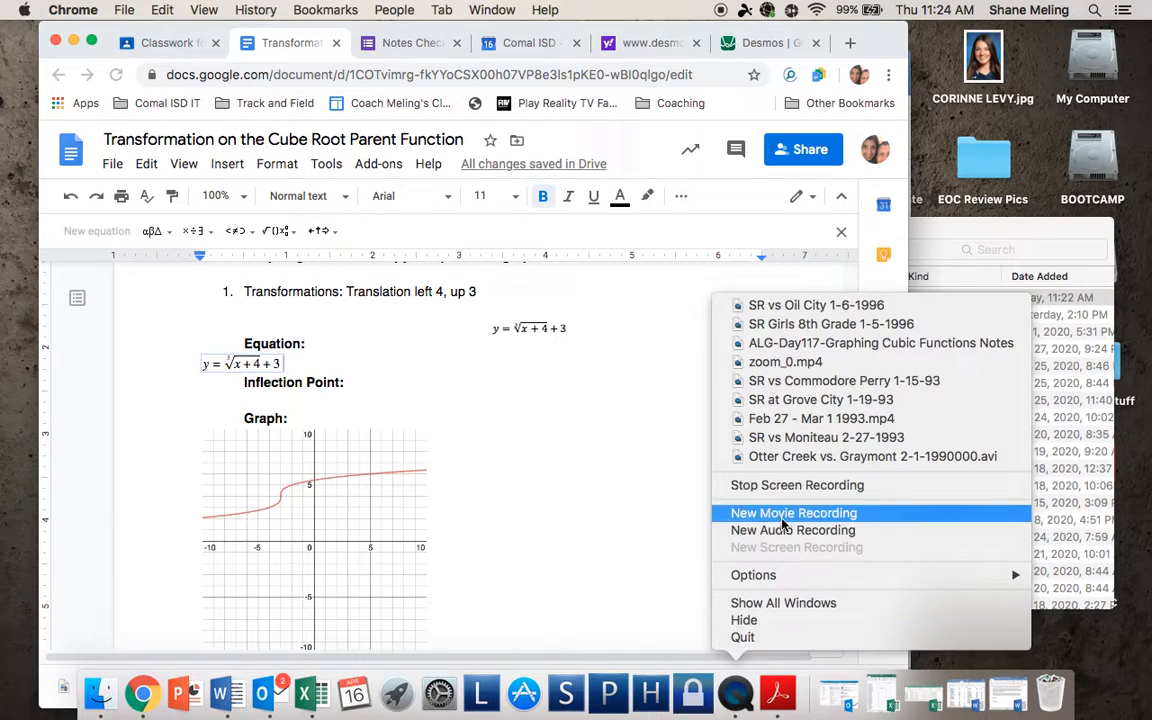